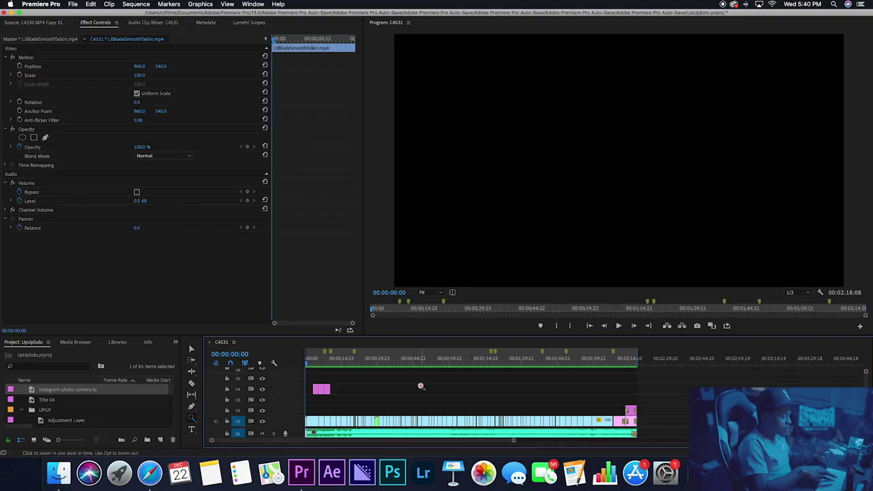
Play the music video from the start with the volume adjusted, running to the end logo.
{"action": "key", "text": "space"}
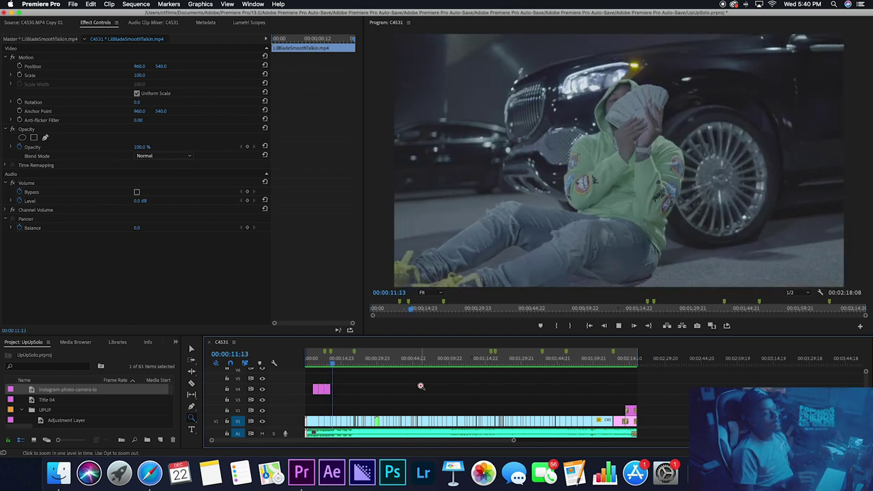
{"action": "key", "text": "XF86AudioLowerVolume"}
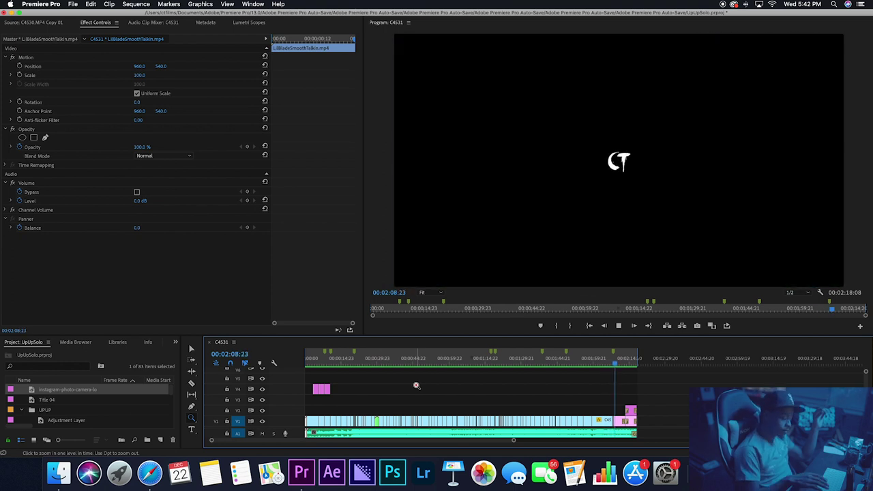
Stop playback, scrub to the first title, and toggle the V7 cool night grade off and on.
{"action": "key", "text": "space"}
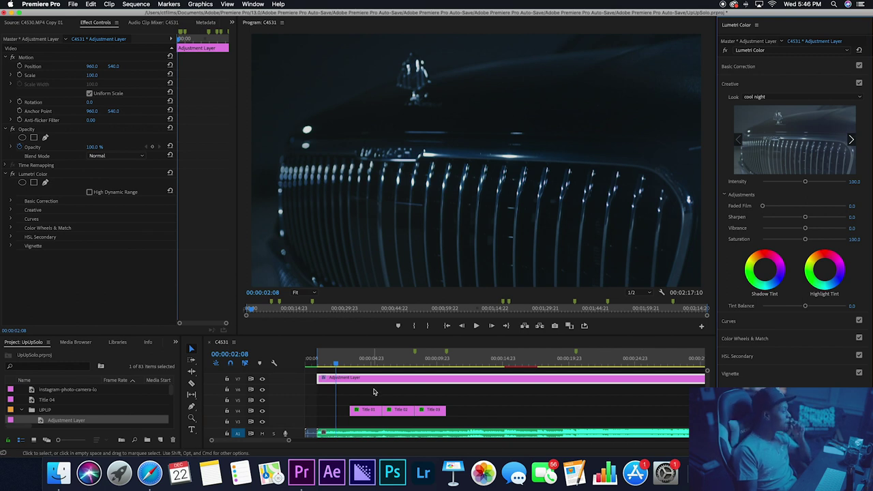
{"action": "left_click_drag", "start_coordinate": [343, 364], "coordinate": [355, 363]}
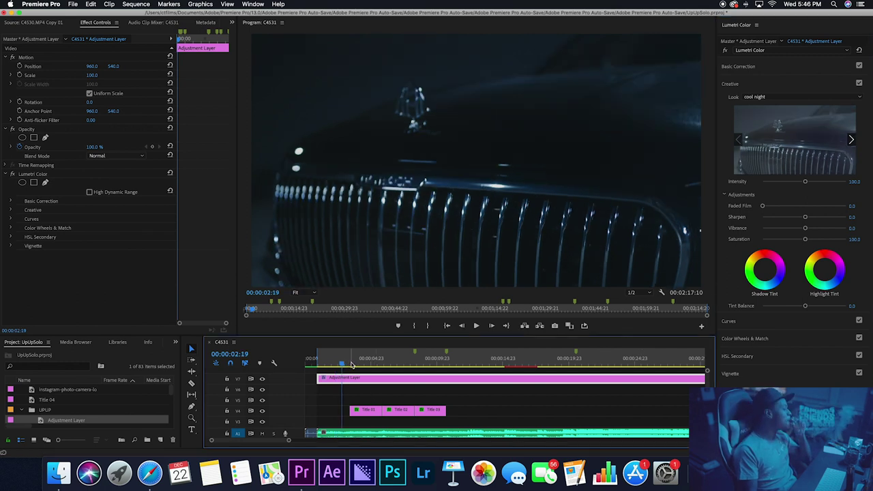
{"action": "left_click_drag", "start_coordinate": [355, 364], "coordinate": [373, 367]}
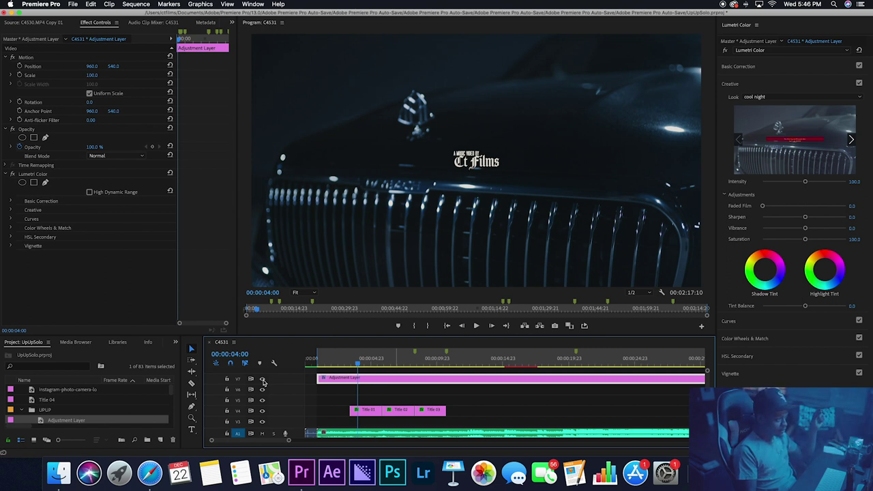
{"action": "left_click", "coordinate": [262, 379]}
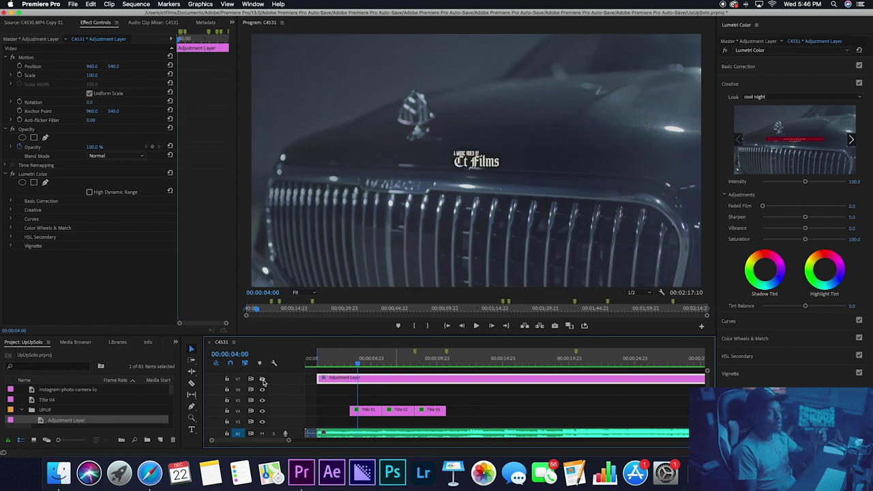
{"action": "left_click", "coordinate": [262, 379]}
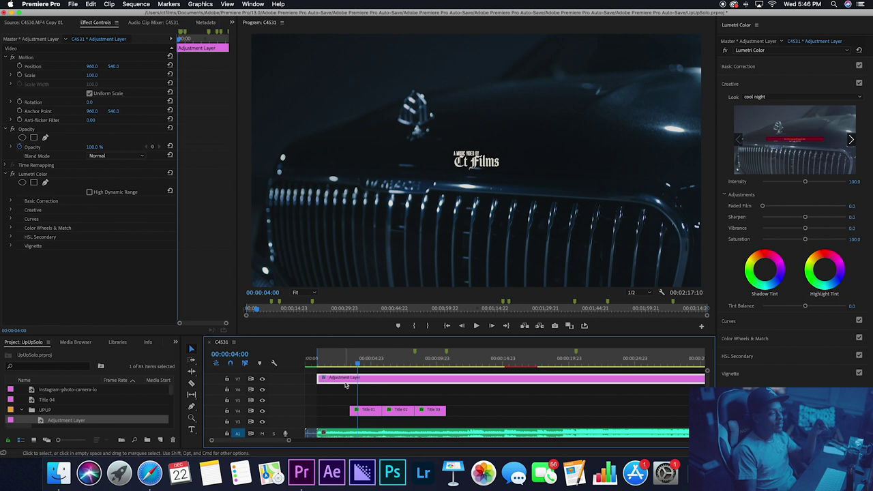
Step through the Talk My Sh*t title, bokeh lights, car interior and night-driving shots.
{"action": "left_click", "coordinate": [384, 360]}
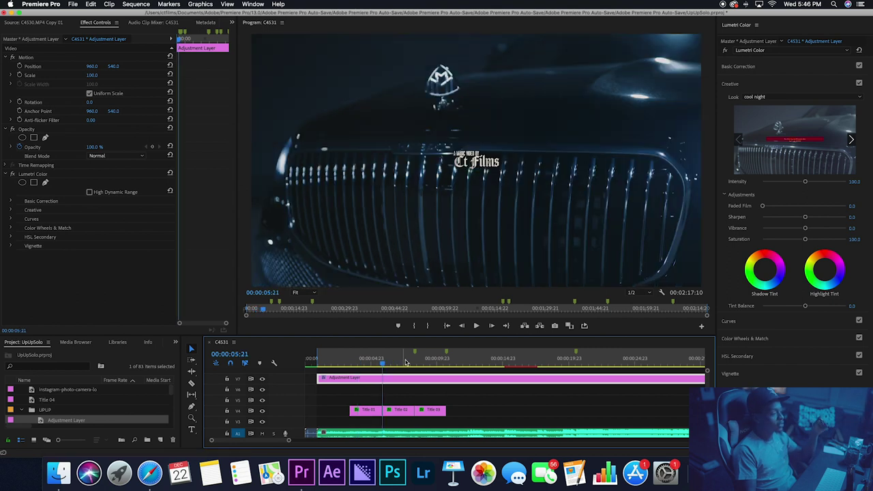
{"action": "left_click", "coordinate": [431, 360]}
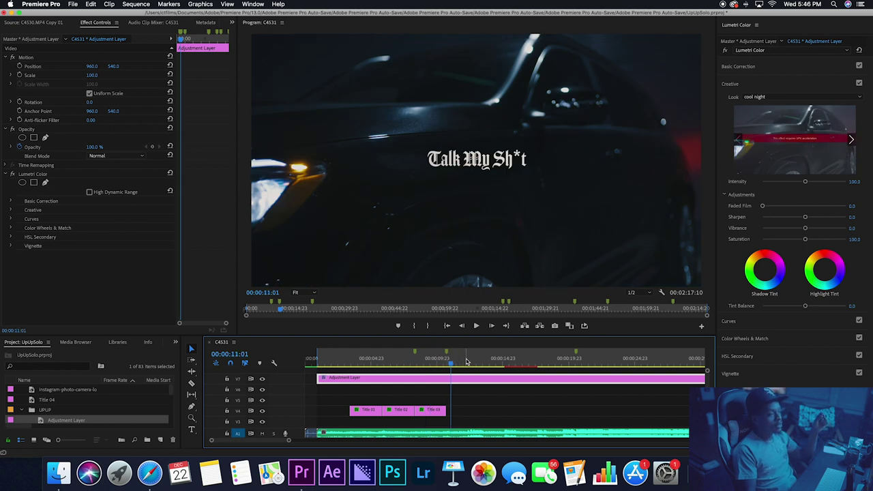
{"action": "left_click_drag", "start_coordinate": [472, 360], "coordinate": [482, 360]}
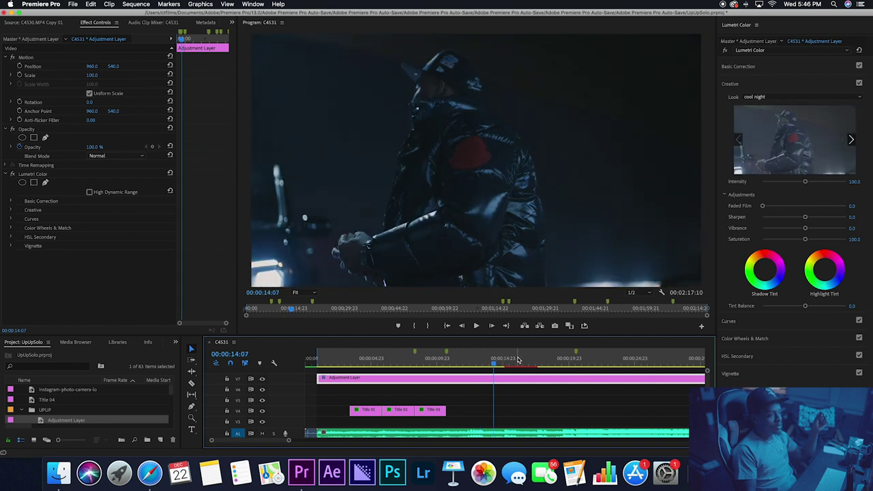
{"action": "left_click", "coordinate": [549, 360]}
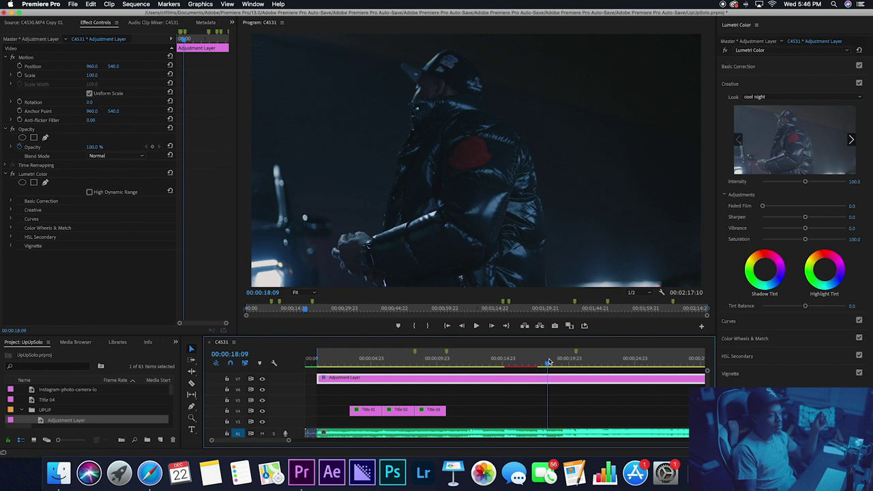
{"action": "left_click", "coordinate": [573, 359]}
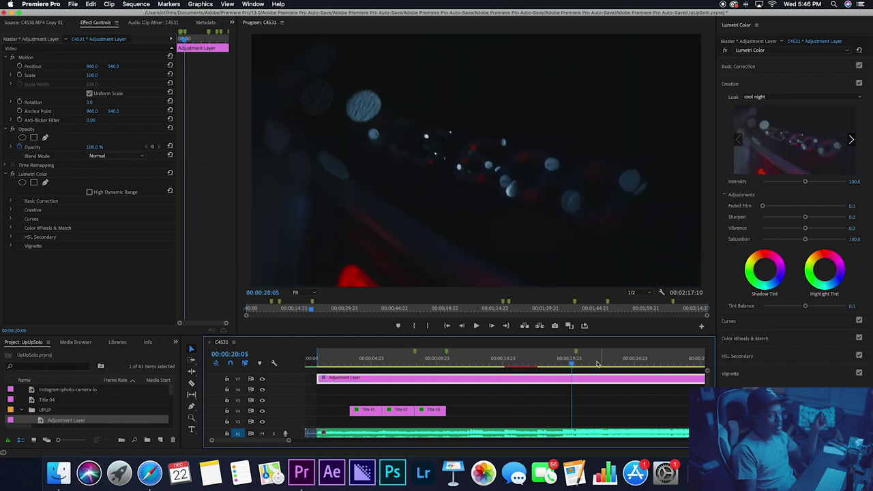
{"action": "left_click", "coordinate": [598, 361]}
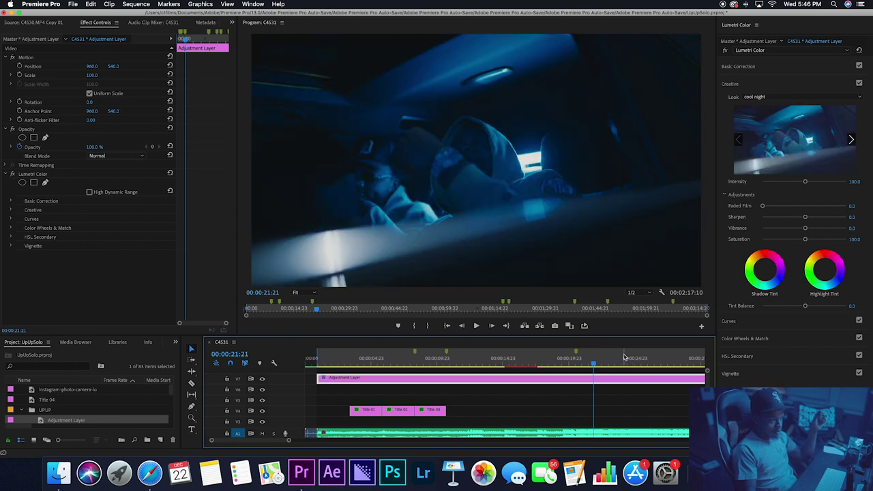
{"action": "left_click_drag", "start_coordinate": [595, 362], "coordinate": [607, 362]}
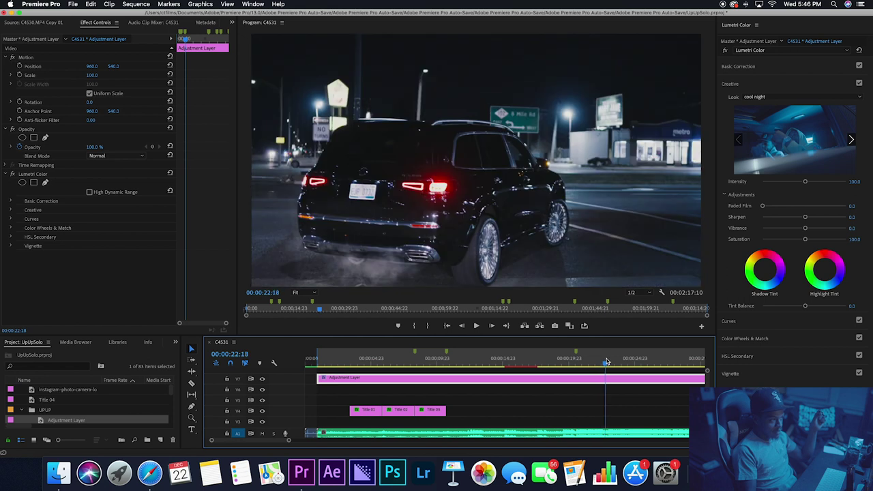
{"action": "left_click_drag", "start_coordinate": [607, 362], "coordinate": [609, 362]}
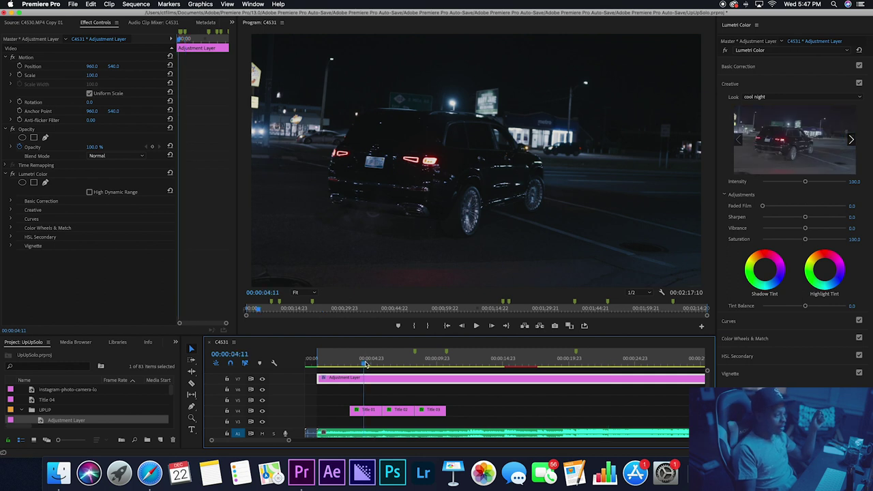
{"action": "scroll", "coordinate": [349, 382], "scroll_direction": "down", "scroll_amount": 2}
Select clip C4536.MP4 Copy 01 and raise its Lumetri Basic Correction Shadows to 16.3.
{"action": "left_click", "coordinate": [341, 359]}
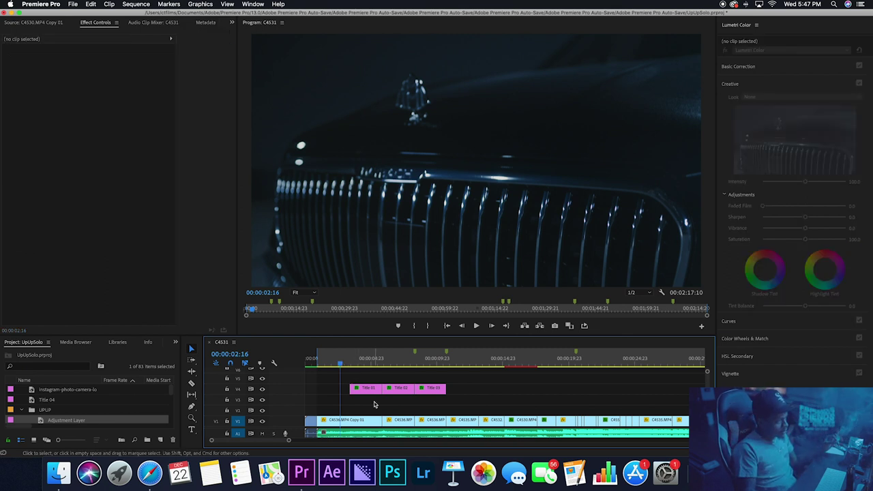
{"action": "left_click", "coordinate": [356, 420]}
{"action": "left_click", "coordinate": [347, 367]}
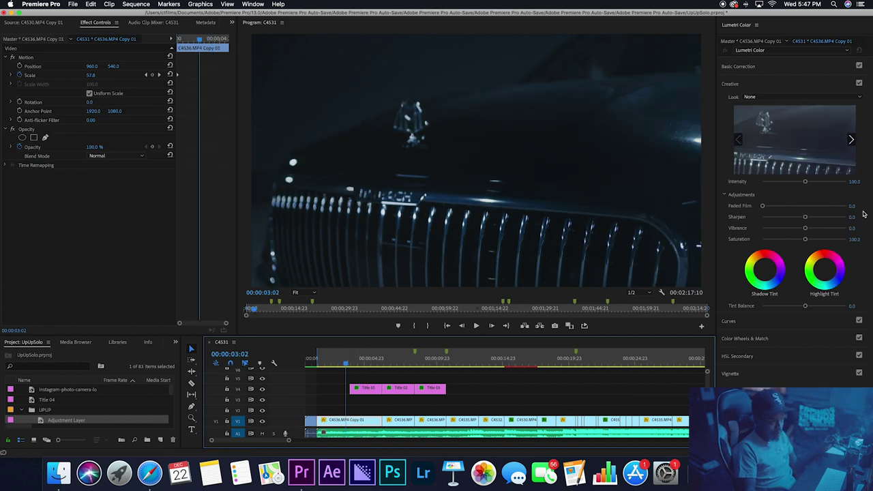
{"action": "left_click", "coordinate": [782, 66]}
{"action": "left_click", "coordinate": [749, 40]}
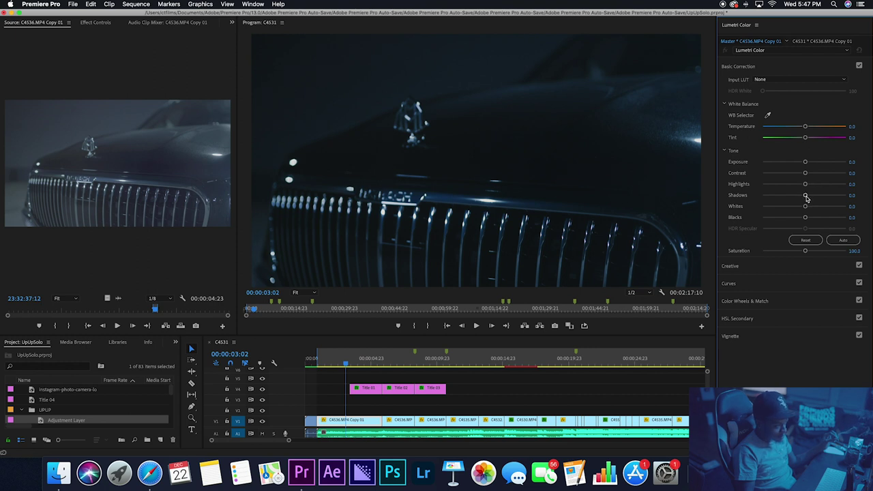
{"action": "left_click_drag", "start_coordinate": [806, 196], "coordinate": [808, 196]}
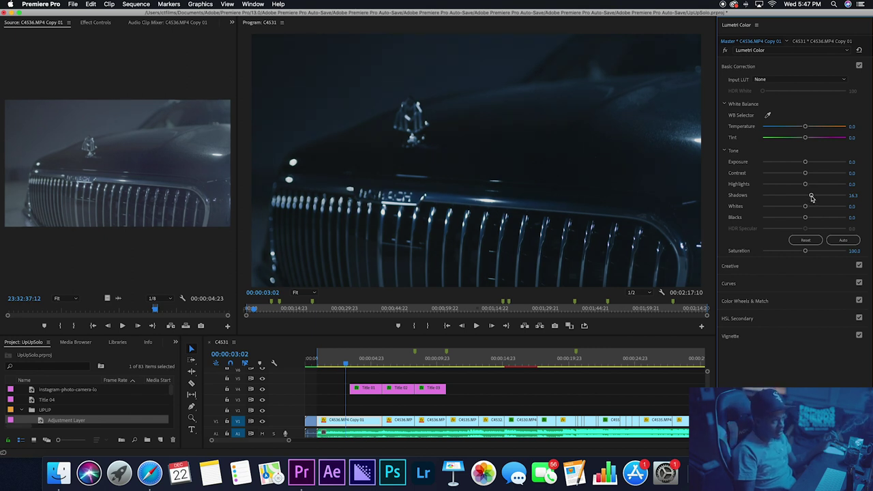
{"action": "left_click", "coordinate": [777, 285]}
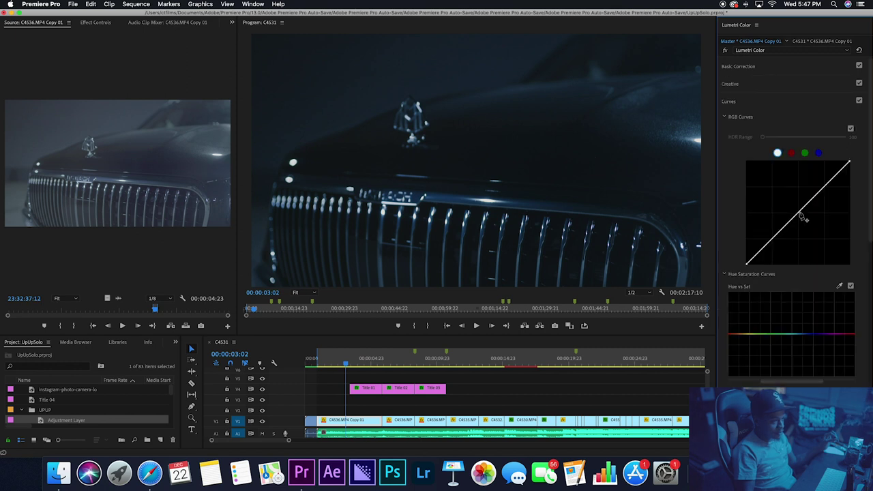
Raise the RGB curve midpoint slightly to brighten the grille clip's midtones.
{"action": "left_click", "coordinate": [776, 71]}
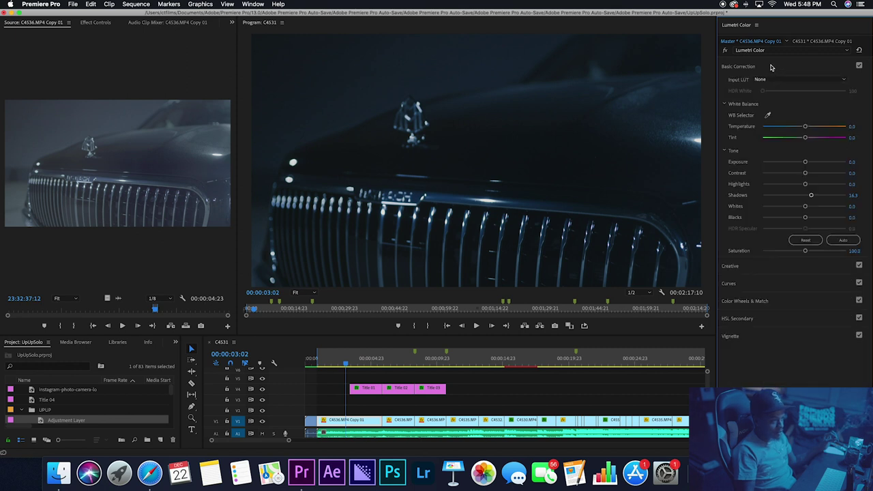
{"action": "left_click", "coordinate": [773, 68]}
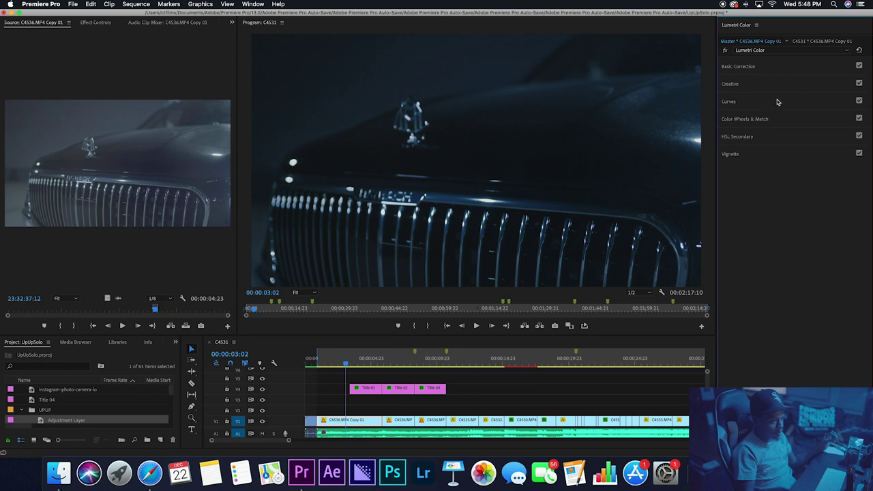
{"action": "left_click", "coordinate": [777, 102]}
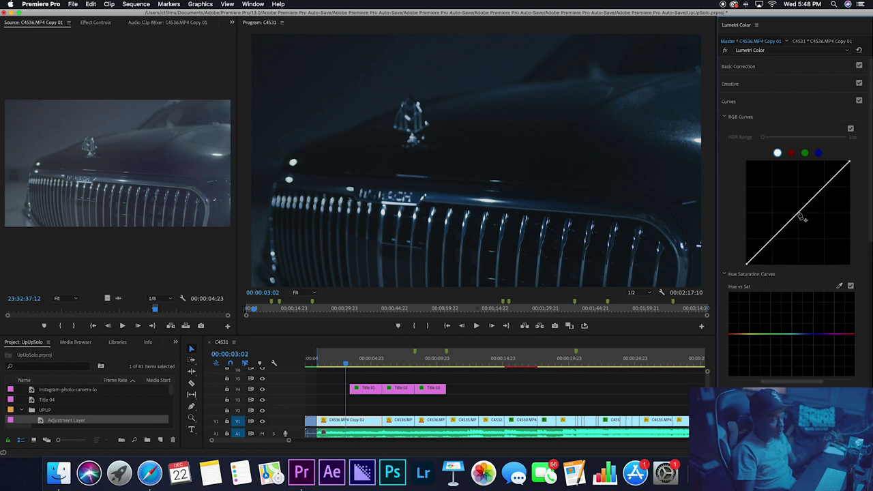
{"action": "left_click_drag", "start_coordinate": [798, 214], "coordinate": [798, 209]}
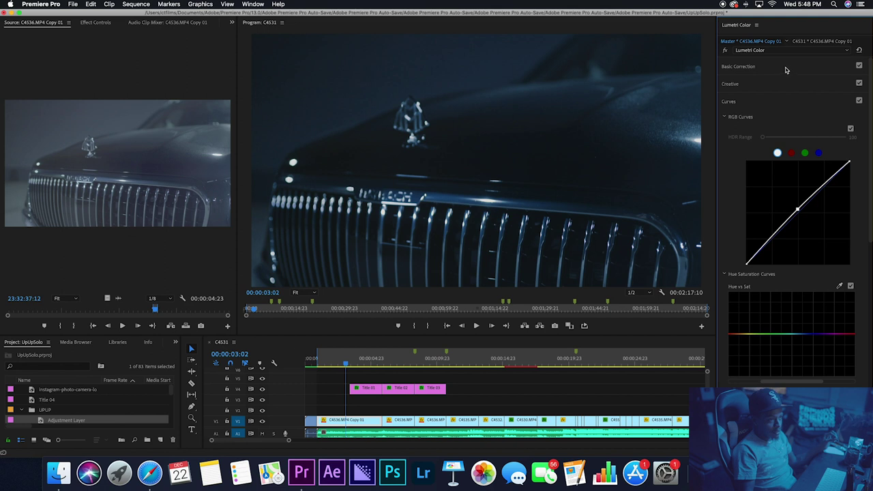
Toggle Curves off and on, then toggle Basic Correction, to compare before and after.
{"action": "left_click", "coordinate": [859, 101]}
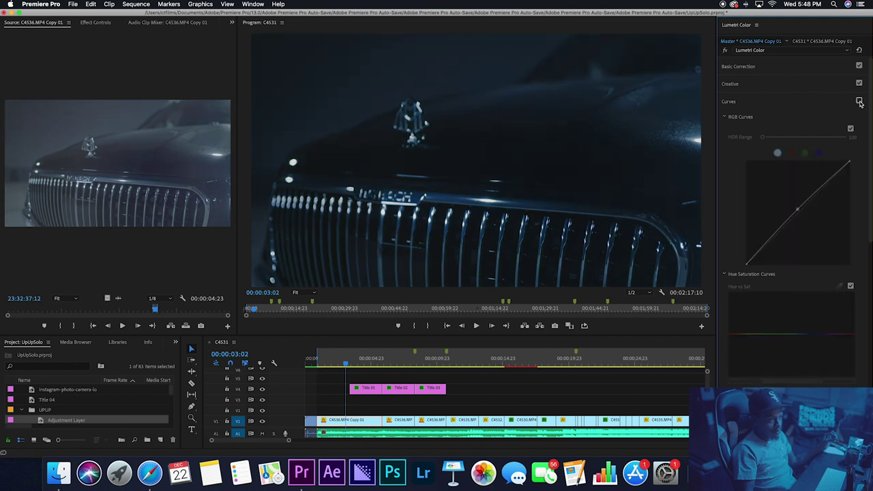
{"action": "left_click", "coordinate": [860, 101]}
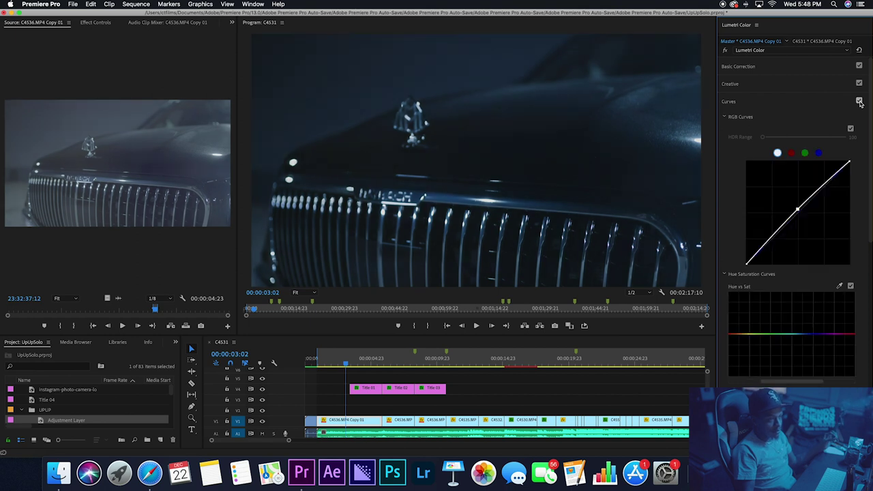
{"action": "left_click", "coordinate": [860, 66]}
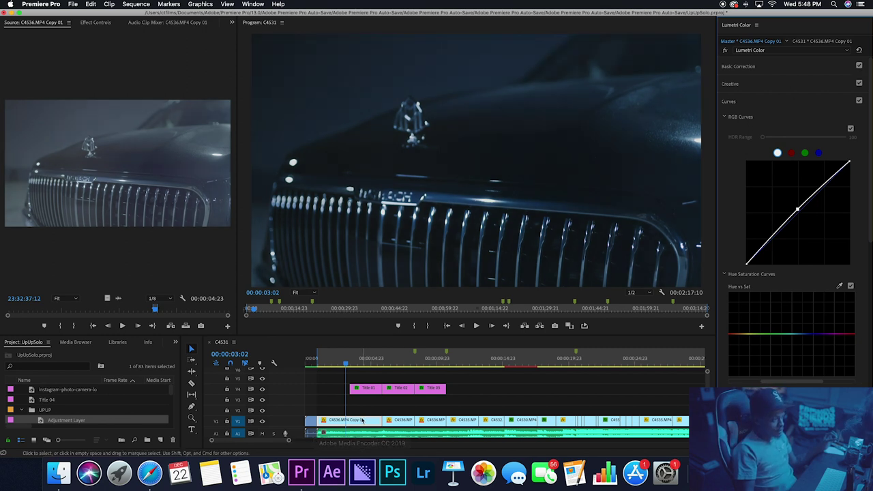
Preview the intro around Title 02, then select the car clip beneath the titles.
{"action": "left_click_drag", "start_coordinate": [353, 363], "coordinate": [384, 368]}
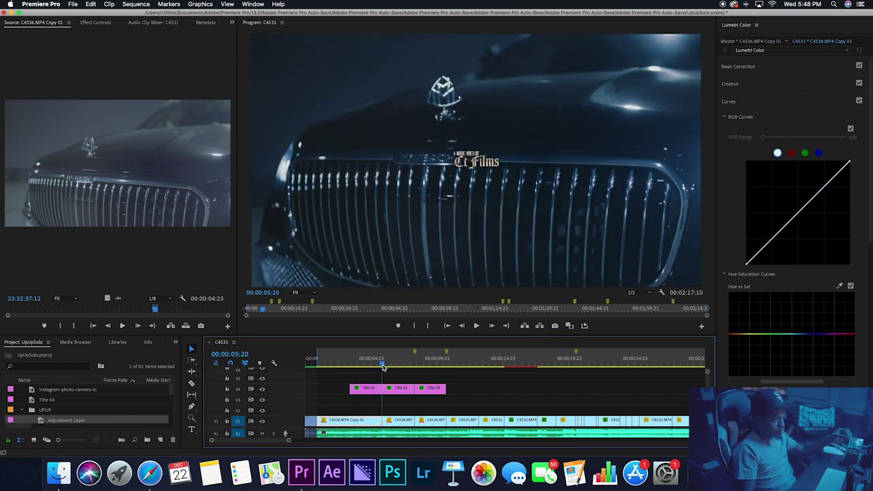
{"action": "left_click_drag", "start_coordinate": [384, 368], "coordinate": [400, 368]}
{"action": "left_click", "coordinate": [403, 389]}
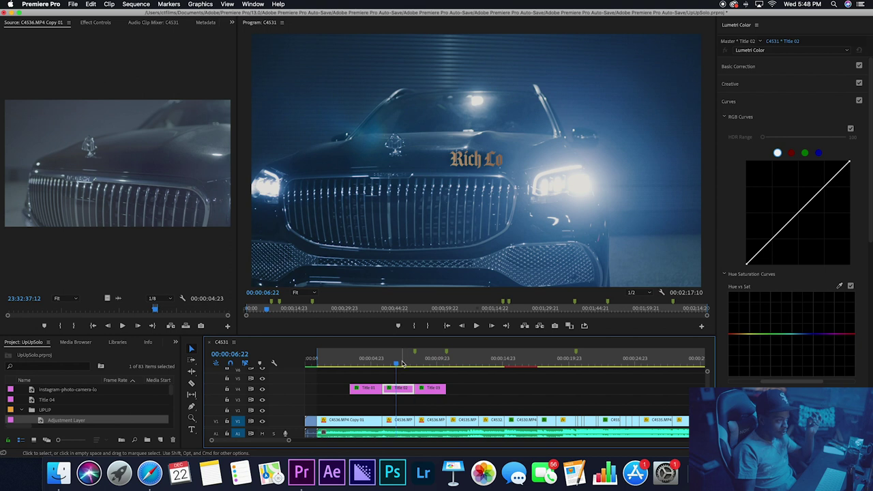
{"action": "left_click_drag", "start_coordinate": [401, 363], "coordinate": [410, 364]}
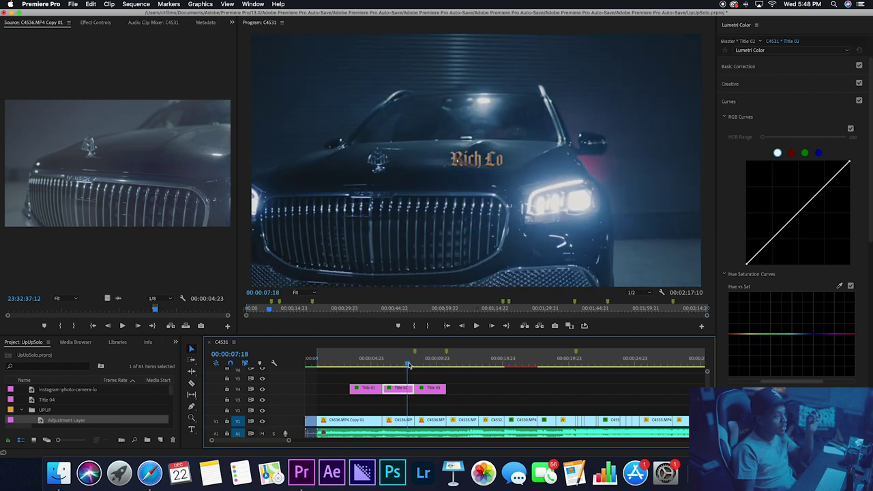
{"action": "left_click", "coordinate": [404, 421]}
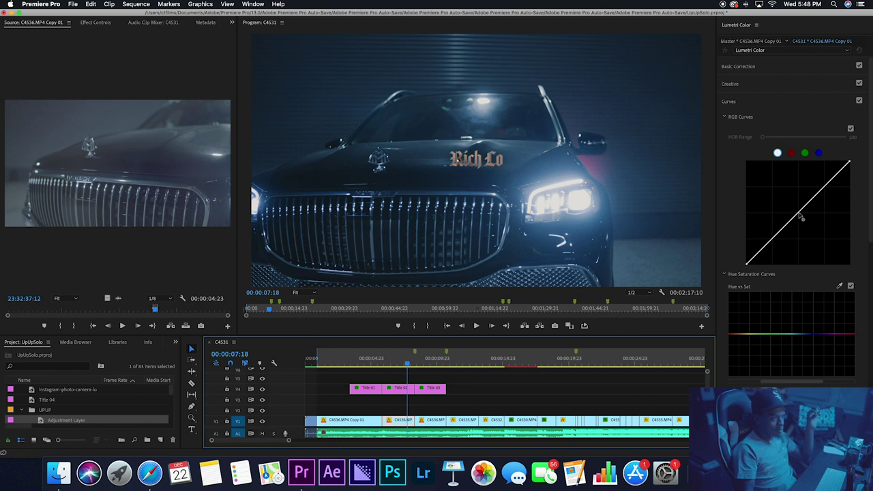
Try an RGB curve point on the car clip, undoing and redoing it while replaying the intro.
{"action": "left_click", "coordinate": [801, 217]}
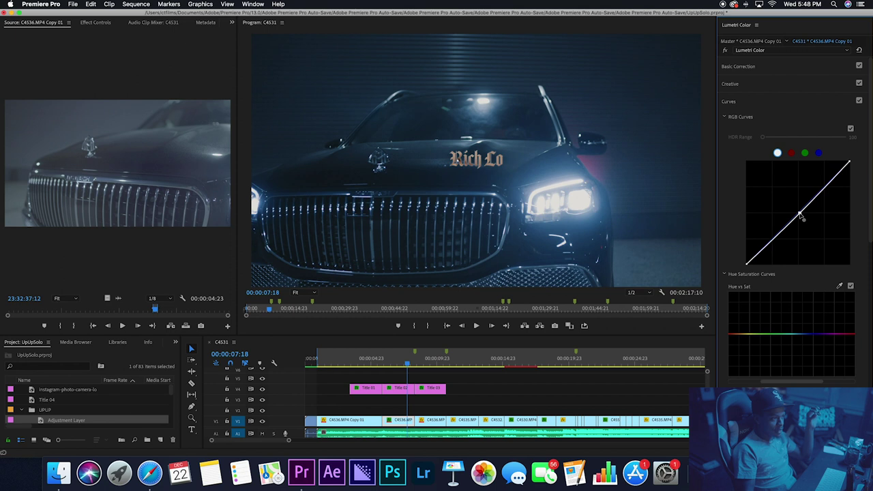
{"action": "left_click_drag", "start_coordinate": [802, 215], "coordinate": [801, 216]}
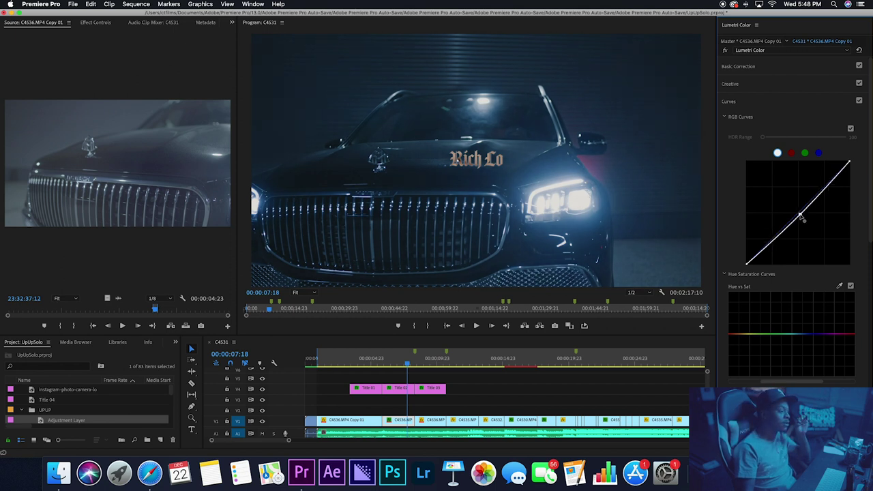
{"action": "left_click", "coordinate": [377, 360]}
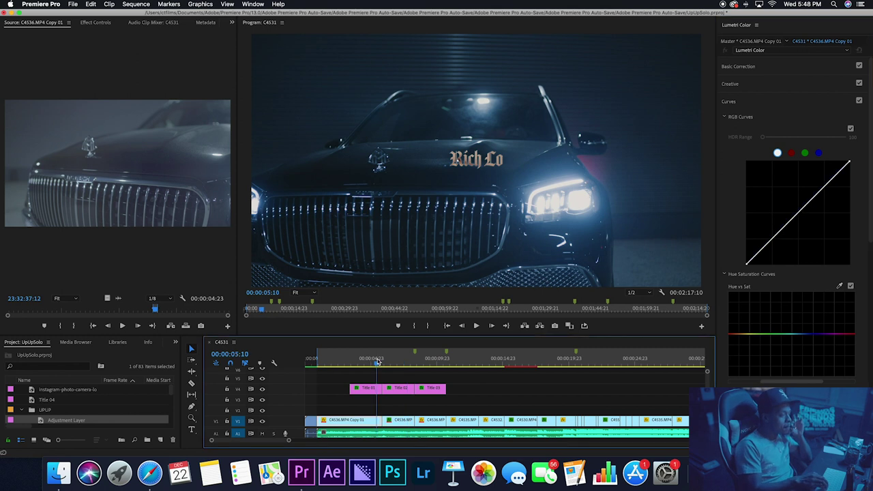
{"action": "key", "text": "super+z"}
{"action": "key", "text": "space"}
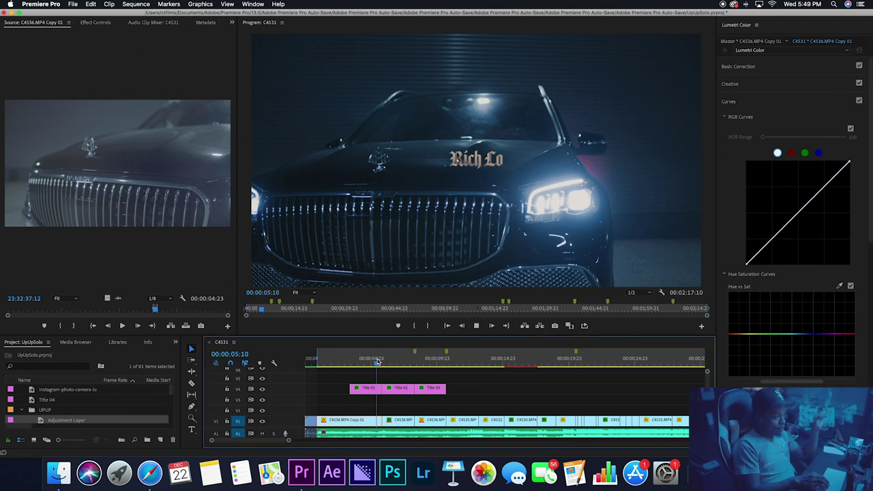
{"action": "key", "text": "space"}
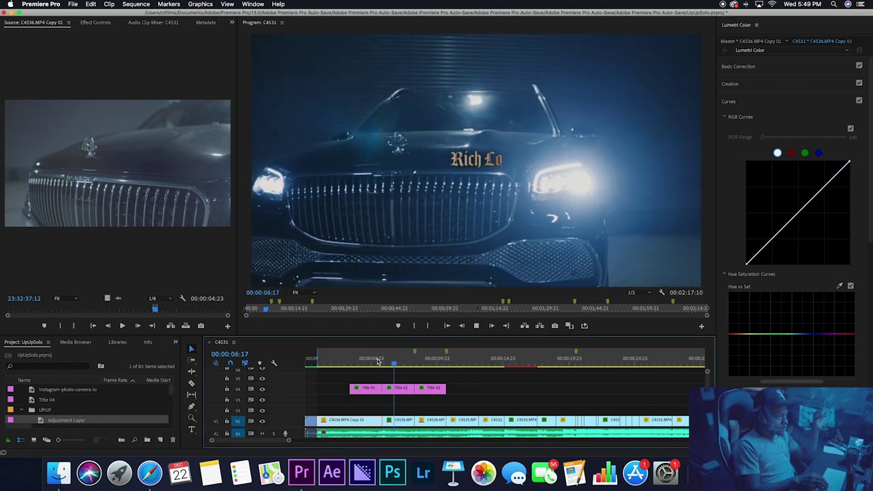
{"action": "key", "text": "shift+super+z"}
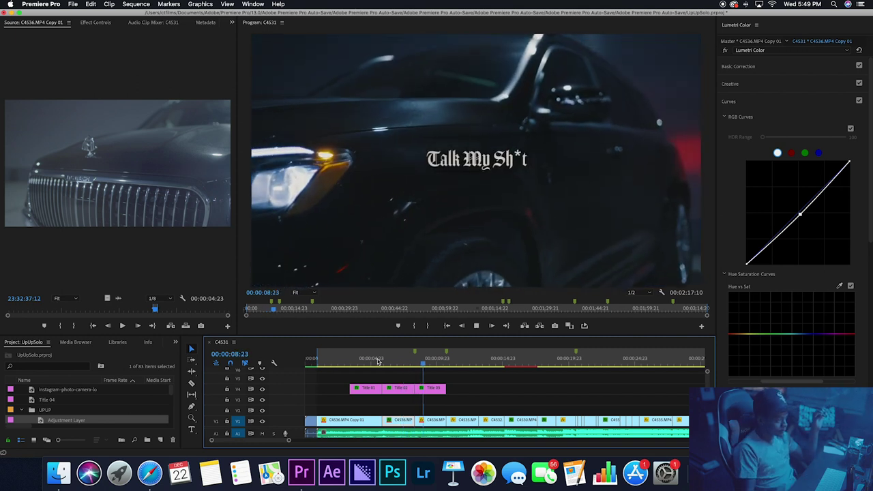
{"action": "key", "text": "space"}
Check Title 02's Blend Mode in Effect Controls, then scrub ahead to clip C4550.
{"action": "left_click", "coordinate": [399, 362]}
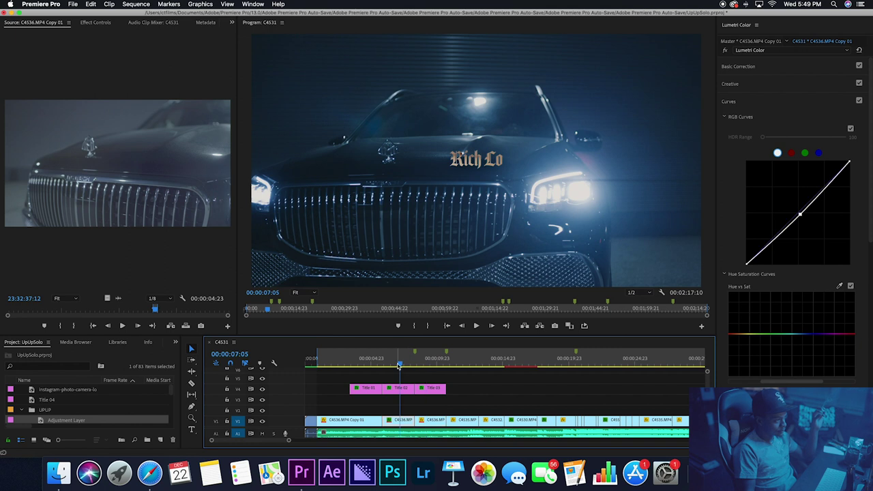
{"action": "left_click", "coordinate": [397, 389]}
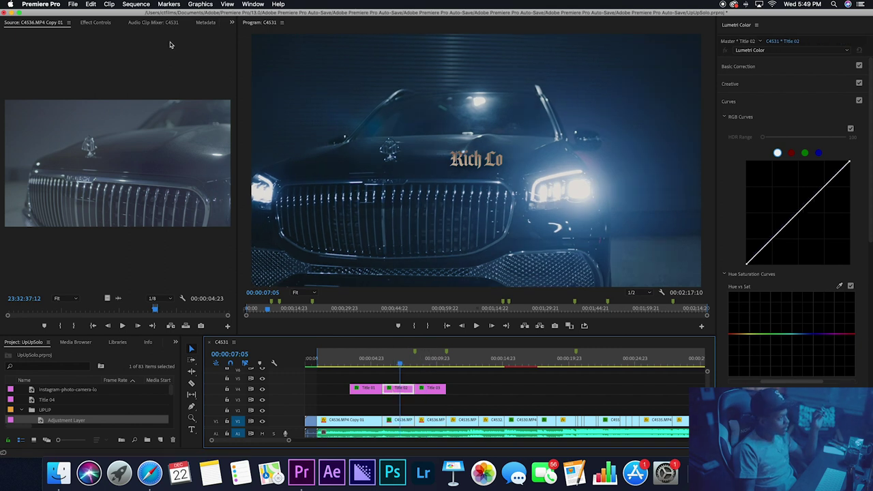
{"action": "left_click", "coordinate": [95, 23]}
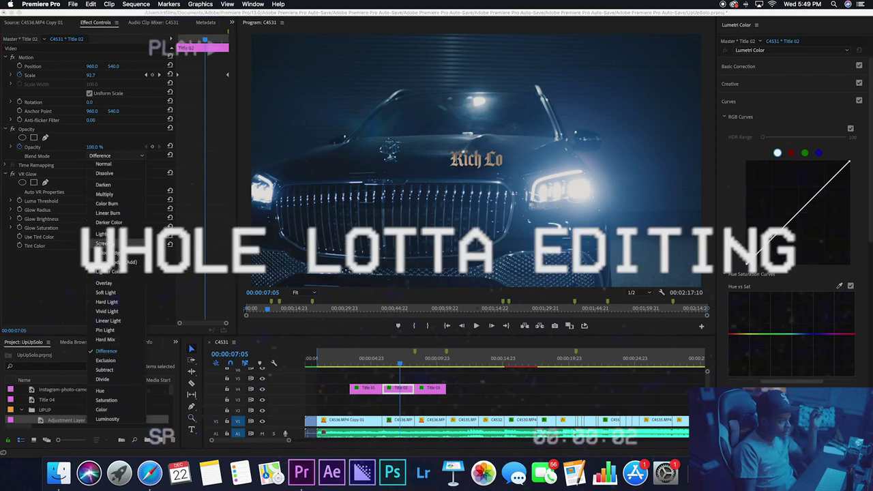
{"action": "mouse_move", "coordinate": [380, 362]}
{"action": "left_mouse_down"}
{"action": "mouse_move", "coordinate": [469, 371]}
{"action": "mouse_move", "coordinate": [478, 361]}
{"action": "left_mouse_up"}
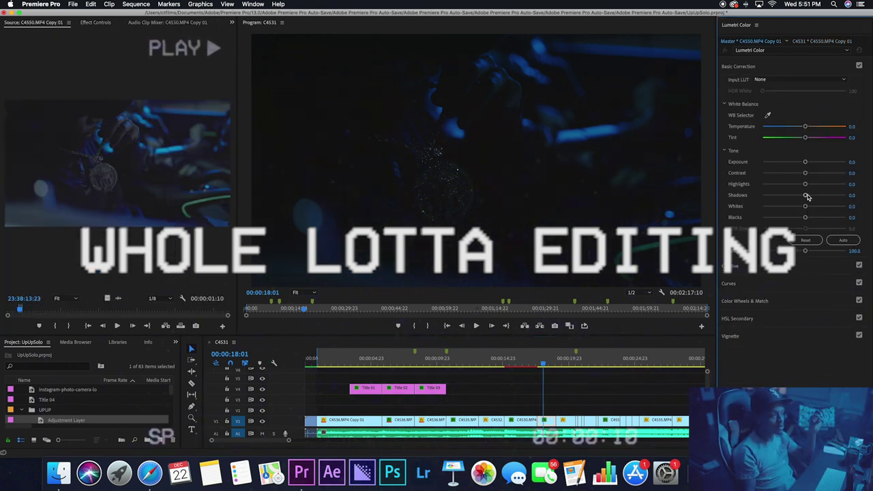
Lift the Shadows of dark clip C4550 and zoom the timeline out.
{"action": "left_click_drag", "start_coordinate": [806, 195], "coordinate": [815, 196]}
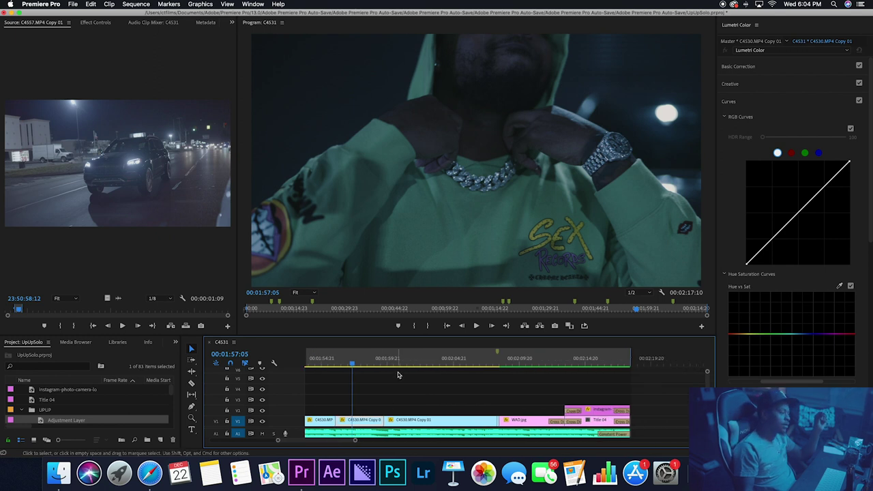
{"action": "left_click_drag", "start_coordinate": [407, 365], "coordinate": [477, 370]}
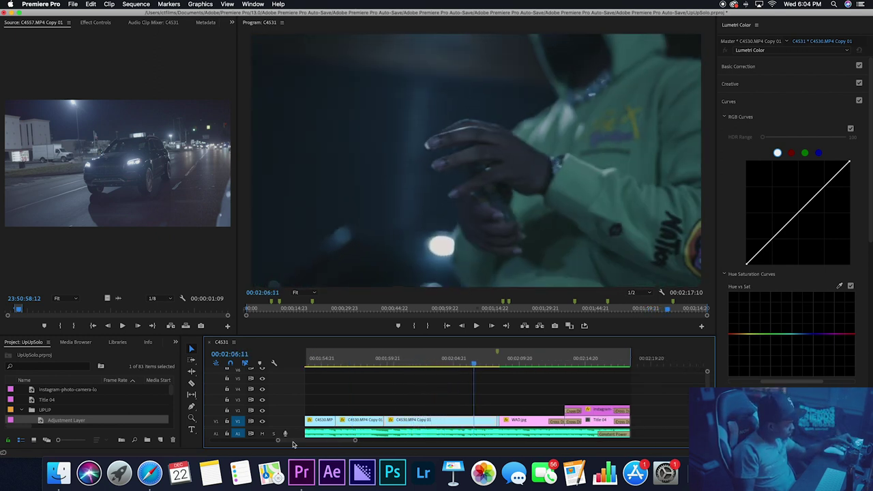
{"action": "key", "text": "minus"}
Return to the sequence start and drop an Adjustment Layer onto new track V7.
{"action": "left_click_drag", "start_coordinate": [342, 440], "coordinate": [314, 440]}
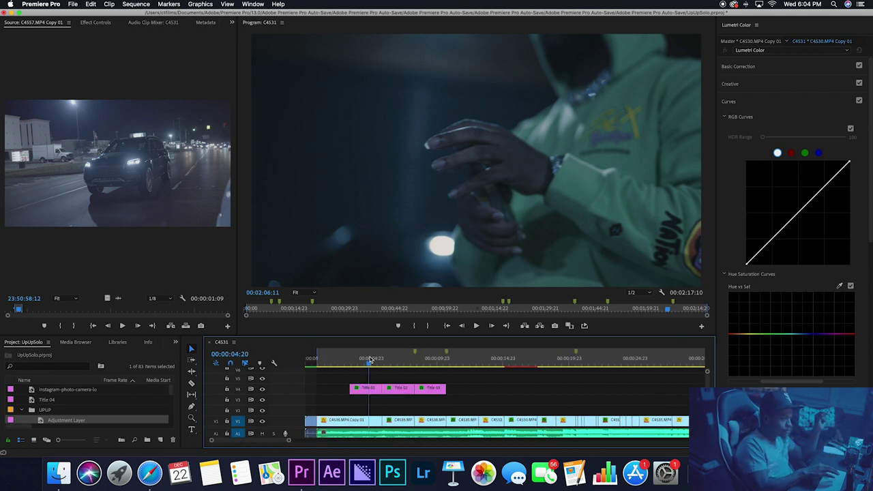
{"action": "left_click", "coordinate": [371, 361]}
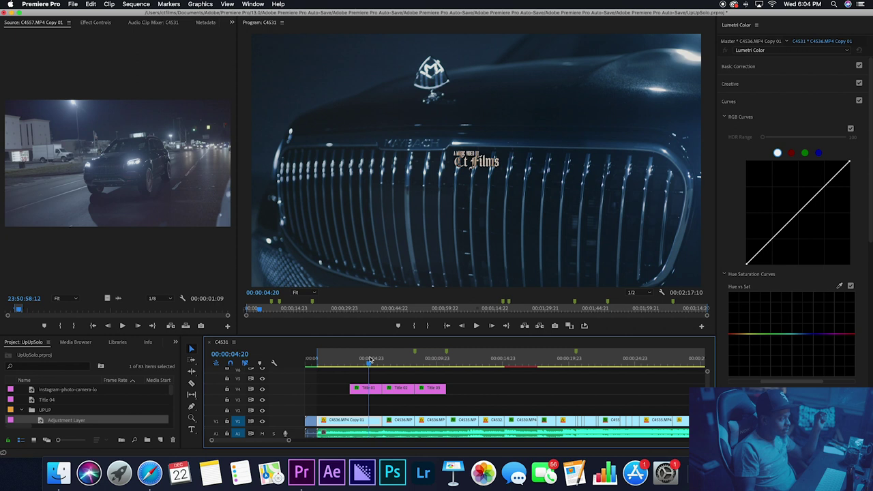
{"action": "left_click_drag", "start_coordinate": [67, 420], "coordinate": [379, 382]}
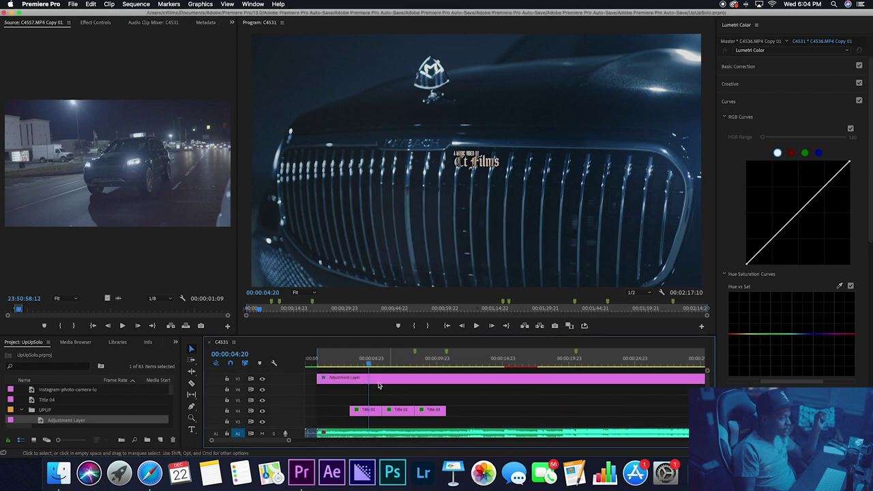
Apply RG Magic Bullet Looks to the adjustment layer and show its Effect Controls.
{"action": "left_click", "coordinate": [340, 380]}
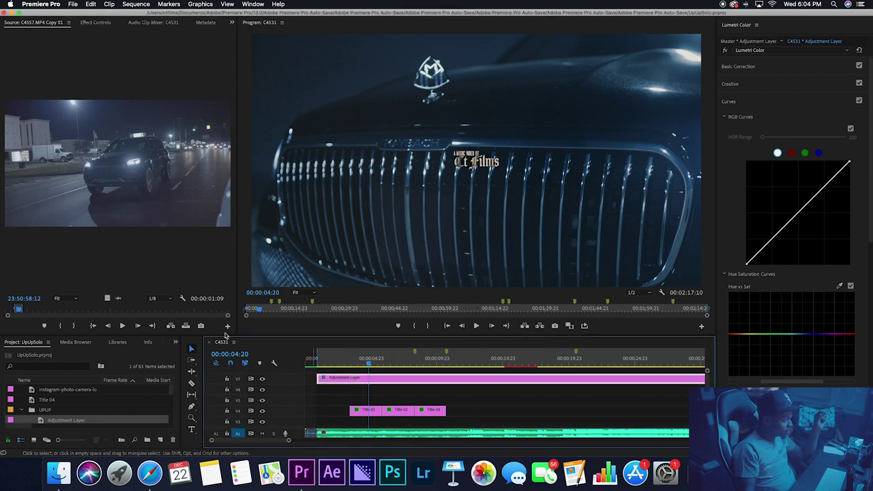
{"action": "left_click", "coordinate": [176, 342]}
{"action": "left_click", "coordinate": [188, 390]}
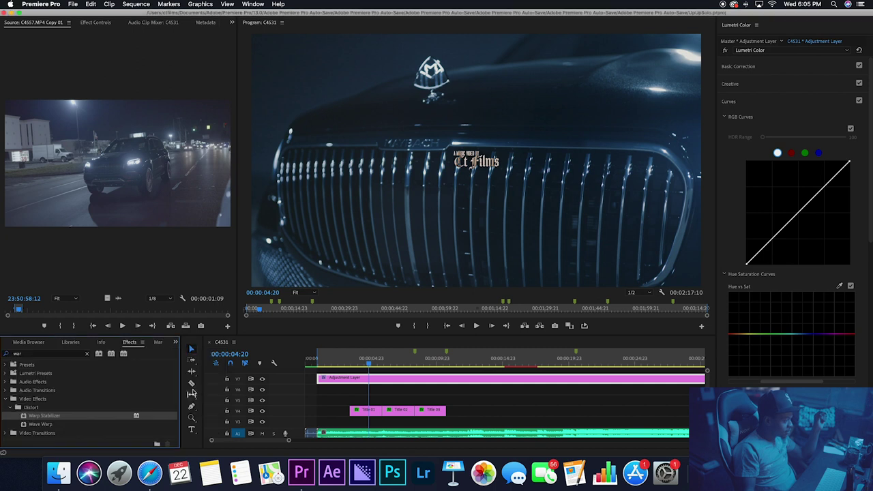
{"action": "left_click", "coordinate": [86, 354]}
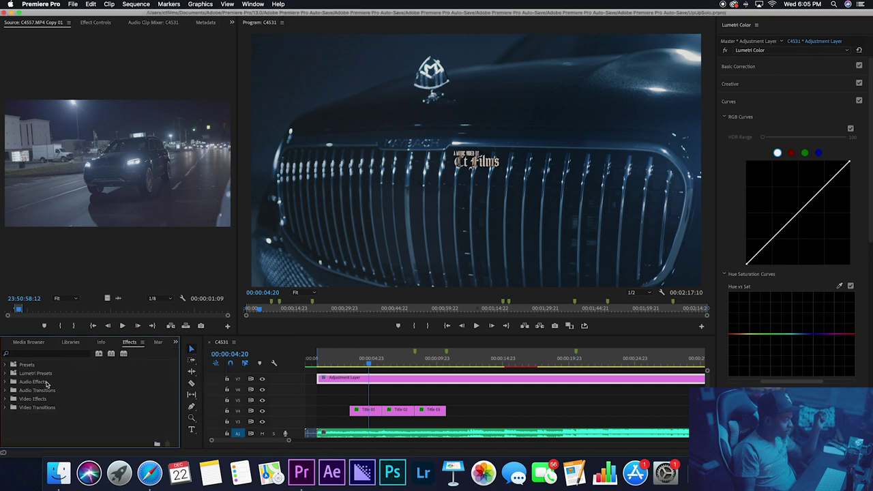
{"action": "left_click", "coordinate": [5, 398]}
{"action": "scroll", "coordinate": [41, 410], "scroll_direction": "down", "scroll_amount": 5}
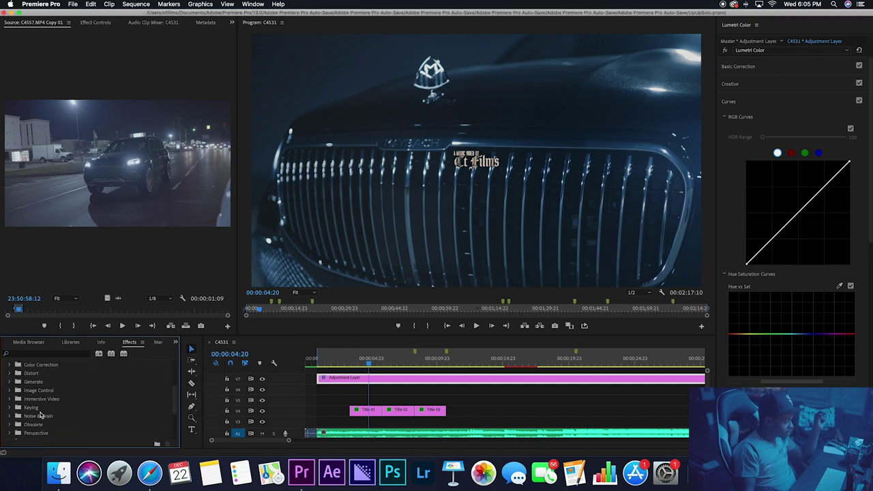
{"action": "scroll", "coordinate": [31, 415], "scroll_direction": "down", "scroll_amount": 2}
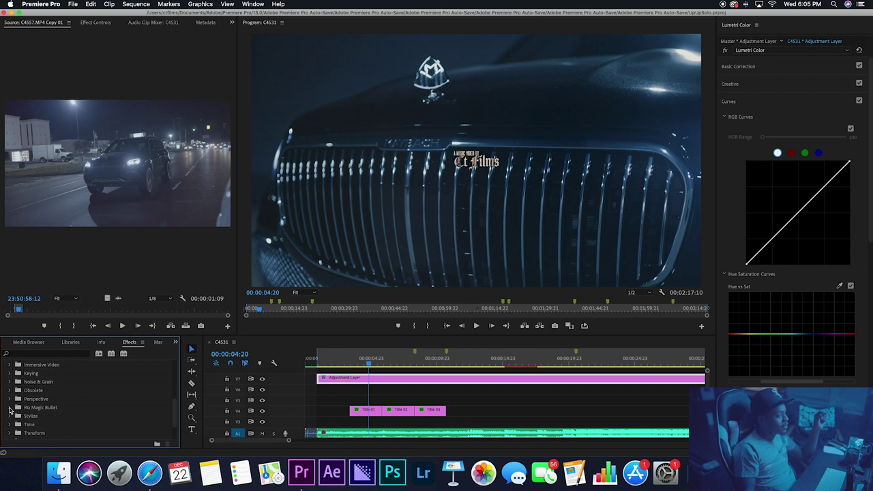
{"action": "left_click", "coordinate": [10, 408]}
{"action": "scroll", "coordinate": [40, 416], "scroll_direction": "down", "scroll_amount": 5}
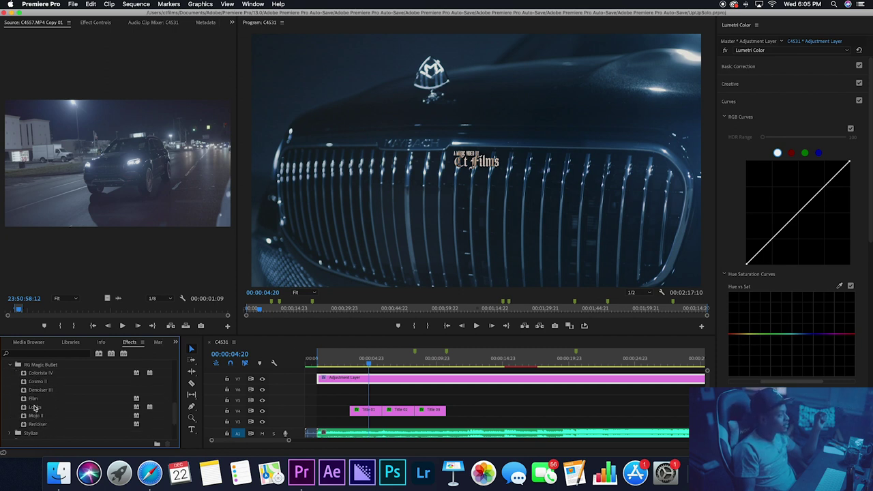
{"action": "left_click_drag", "start_coordinate": [34, 407], "coordinate": [477, 378]}
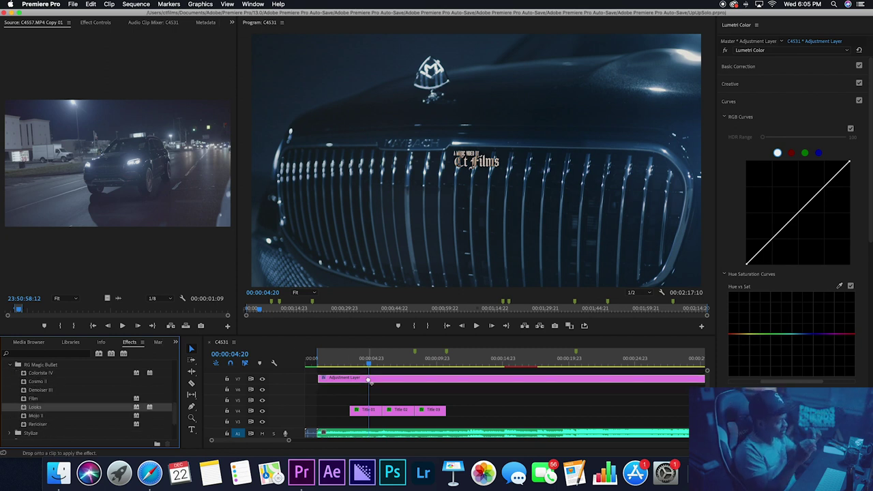
{"action": "left_click", "coordinate": [95, 22]}
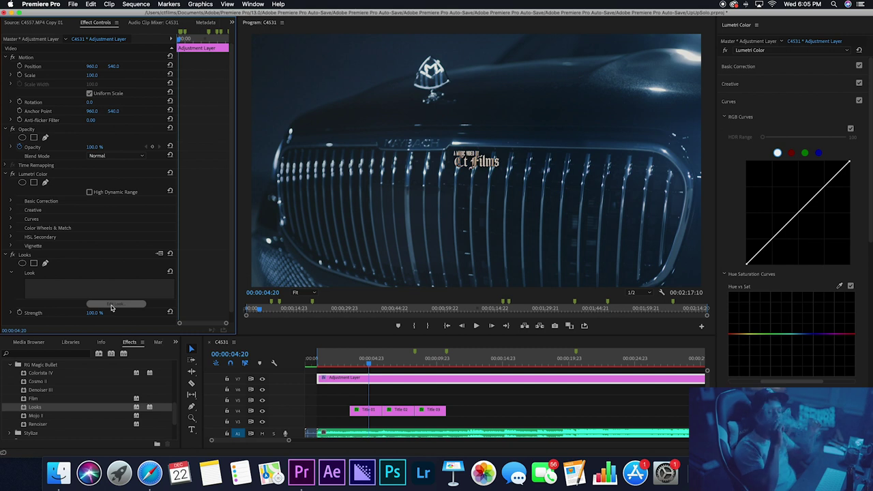
In the Looks editor, add a Haze/Flare lens tool with a nearly white tint.
{"action": "left_click", "coordinate": [111, 306]}
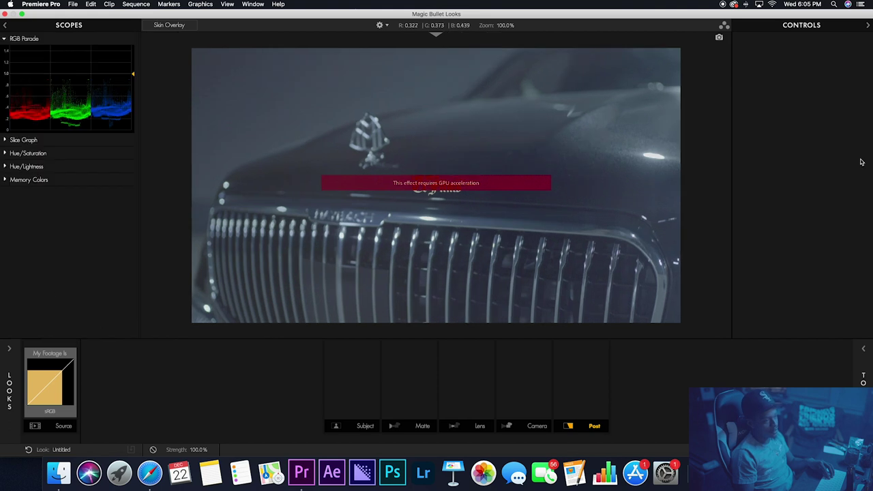
{"action": "mouse_move", "coordinate": [744, 332]}
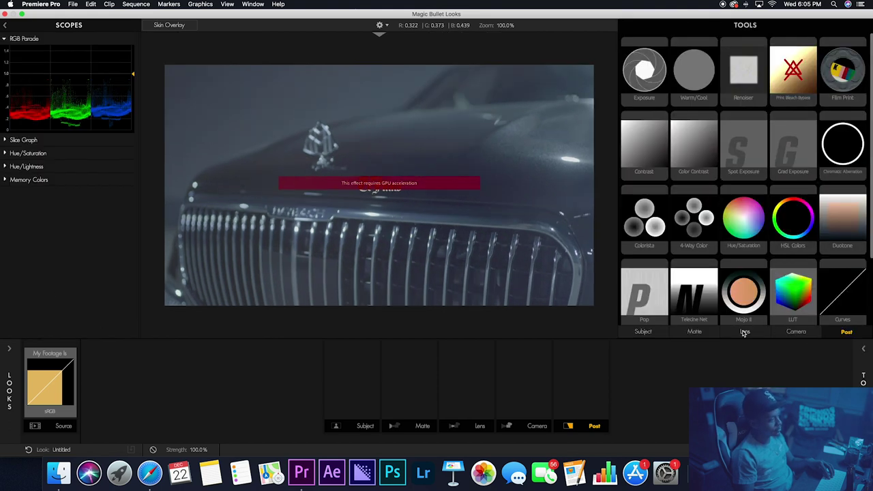
{"action": "left_click", "coordinate": [742, 333]}
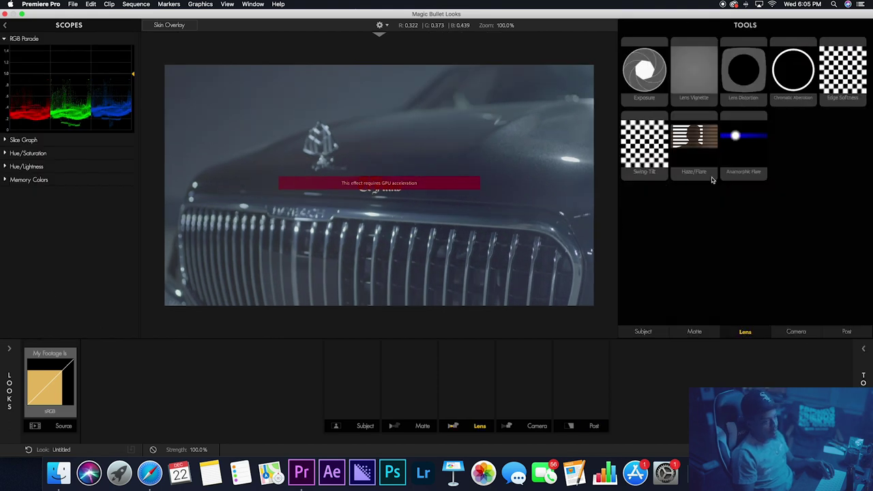
{"action": "left_click_drag", "start_coordinate": [701, 140], "coordinate": [465, 378]}
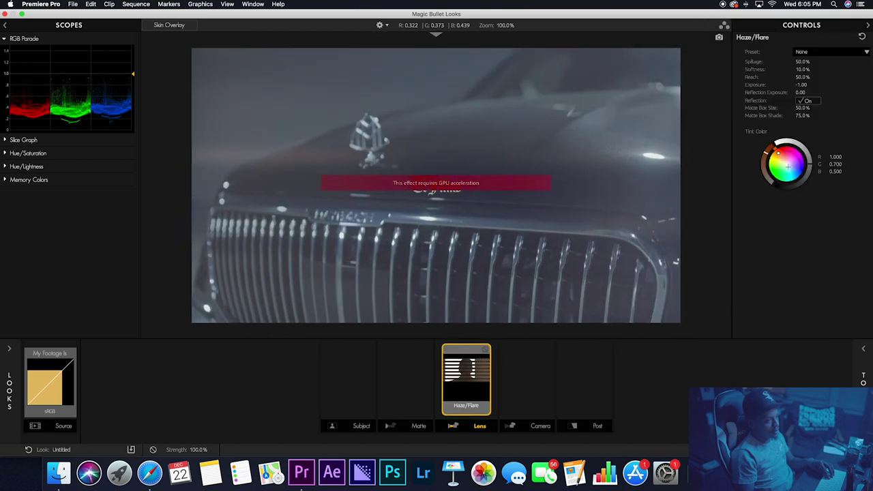
{"action": "left_click", "coordinate": [789, 162]}
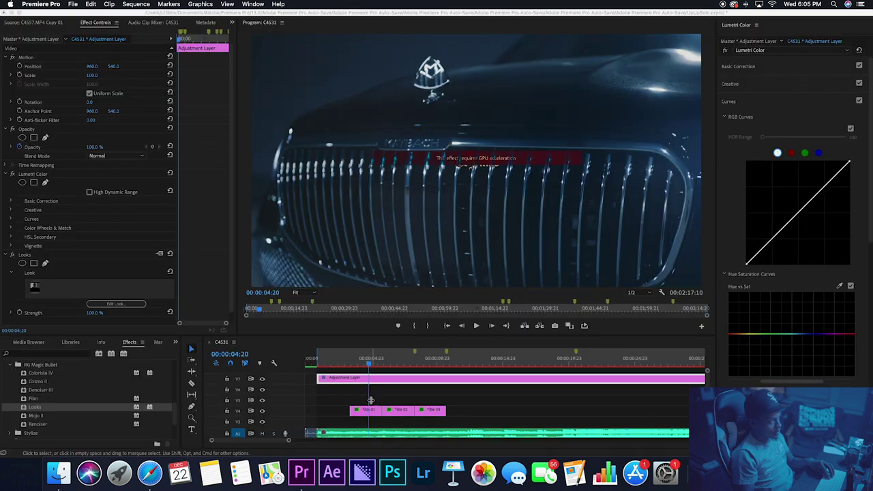
{"action": "scroll", "coordinate": [374, 394], "scroll_direction": "down", "scroll_amount": 2}
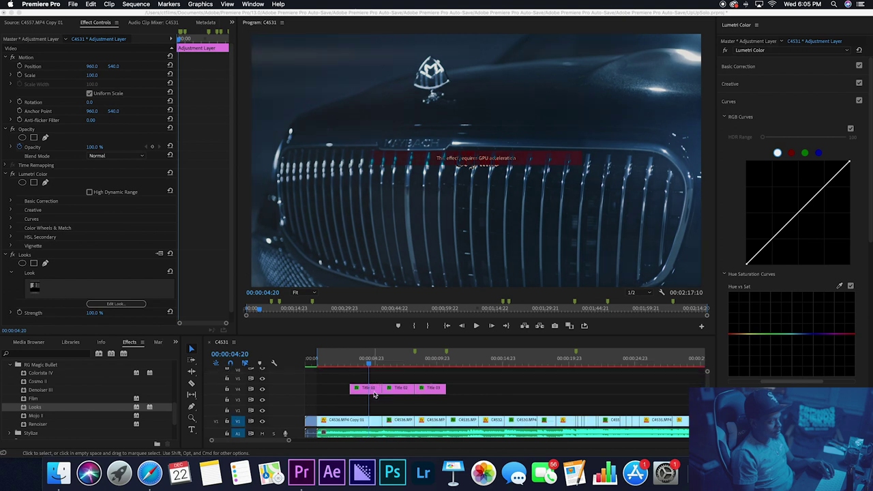
Move Title 01 from V4 to V8 above the adjustment layer, comparing it below and above.
{"action": "left_click", "coordinate": [371, 425]}
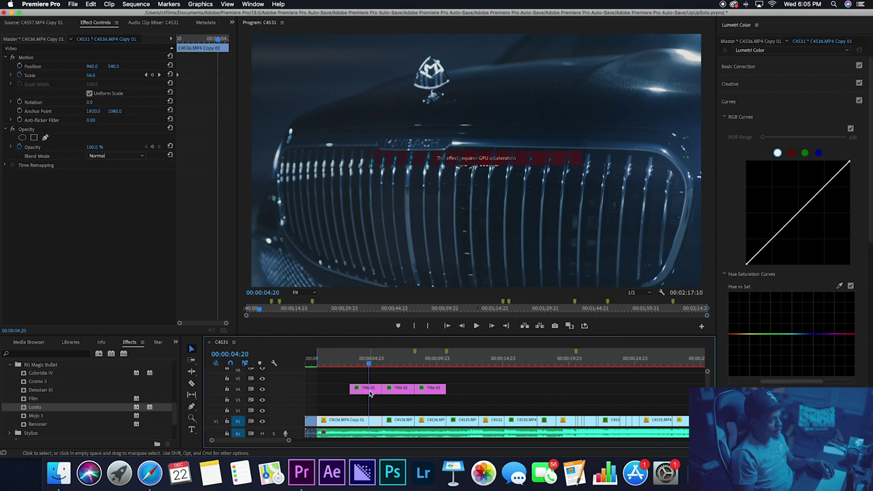
{"action": "scroll", "coordinate": [370, 395], "scroll_direction": "up", "scroll_amount": 2}
{"action": "left_click_drag", "start_coordinate": [366, 409], "coordinate": [369, 377]}
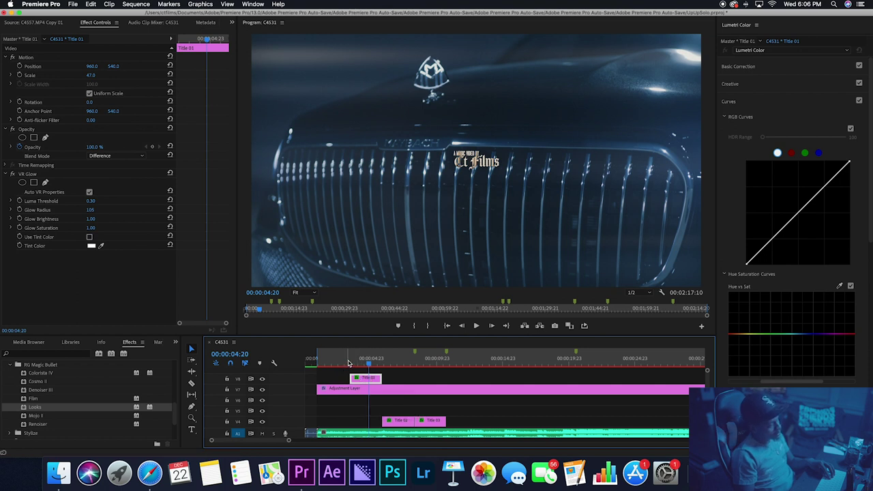
{"action": "key", "text": "Home"}
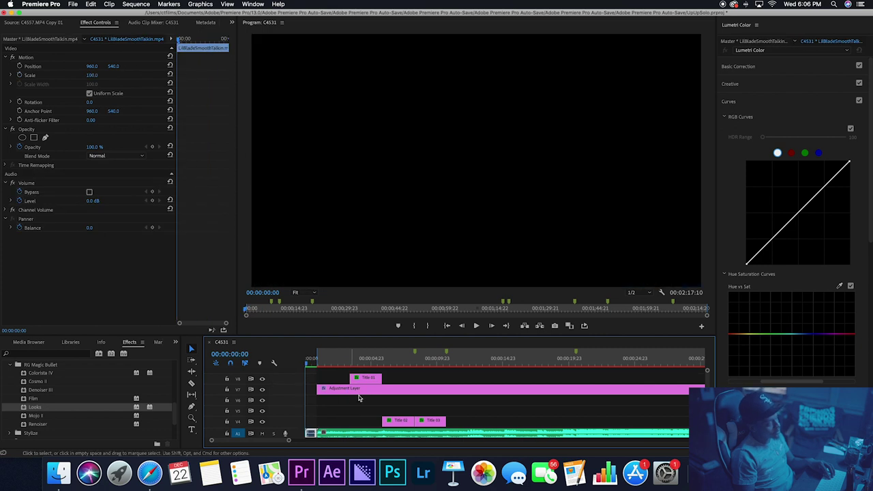
{"action": "left_click_drag", "start_coordinate": [366, 379], "coordinate": [374, 403]}
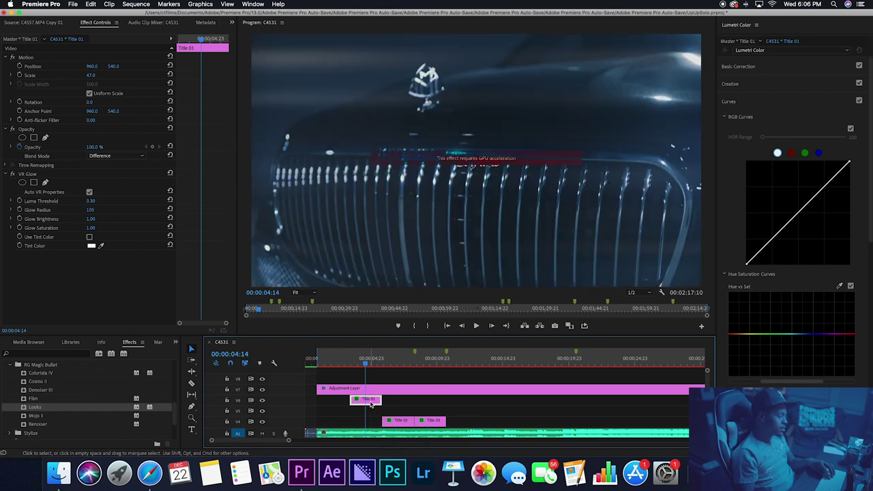
{"action": "left_click_drag", "start_coordinate": [372, 404], "coordinate": [375, 382]}
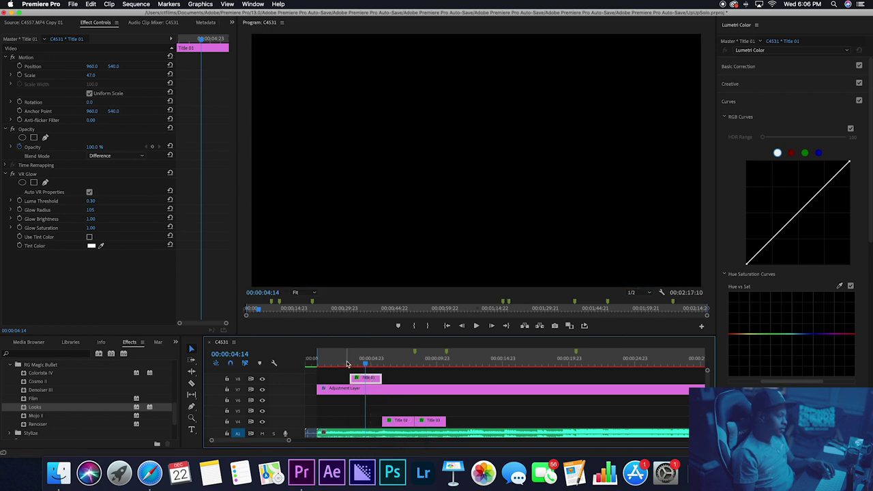
{"action": "left_click", "coordinate": [398, 364]}
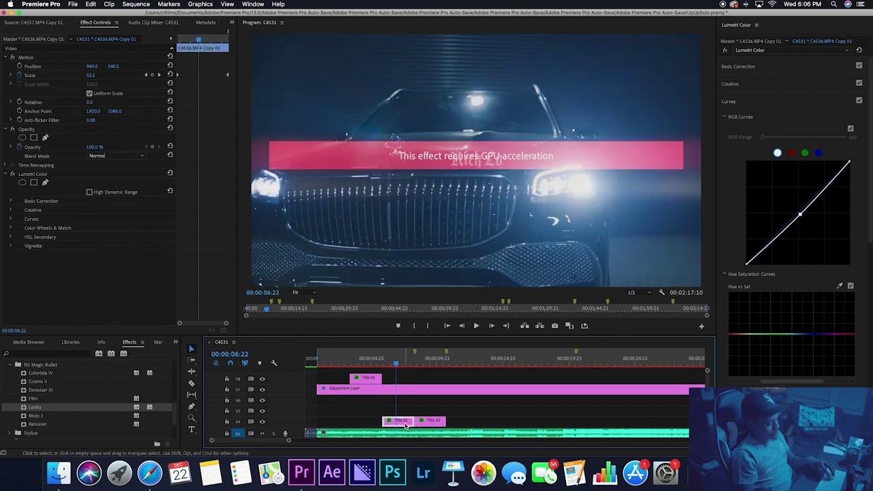
Move Title 02 and Title 03 up to V8 beside Title 01.
{"action": "left_click_drag", "start_coordinate": [405, 424], "coordinate": [408, 389]}
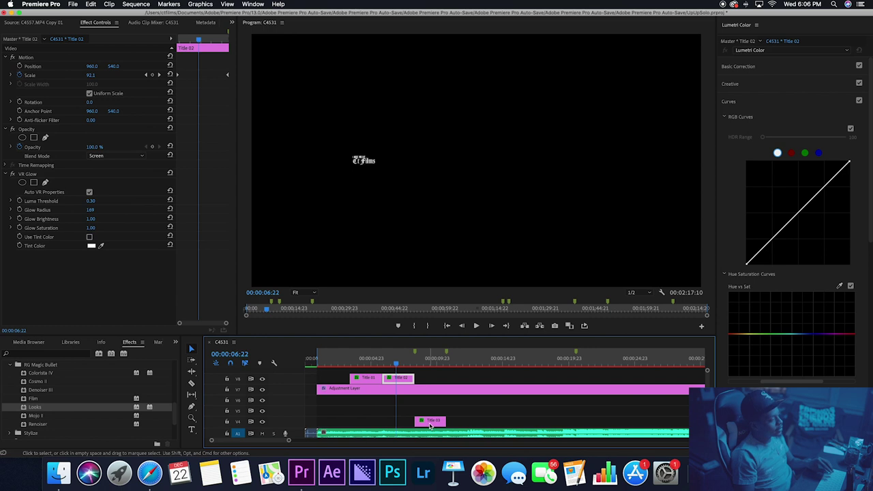
{"action": "left_click_drag", "start_coordinate": [431, 421], "coordinate": [434, 379]}
{"action": "left_click", "coordinate": [311, 360]}
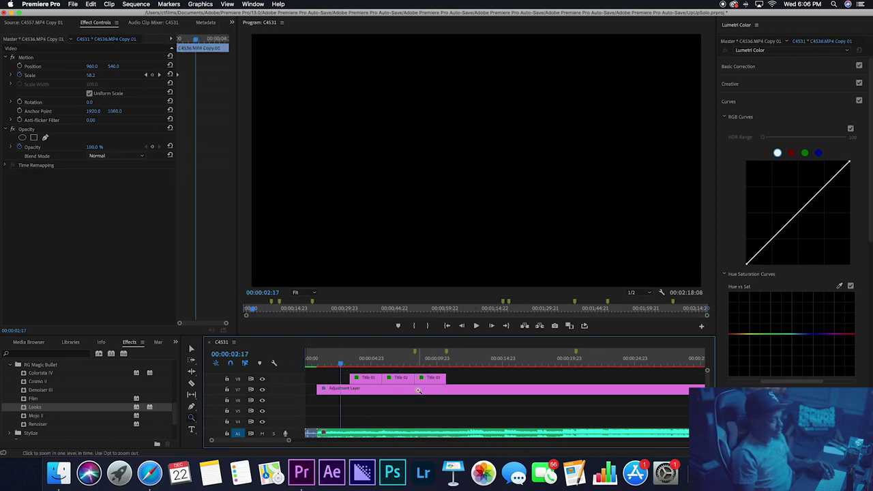
{"action": "key", "text": "minus"}
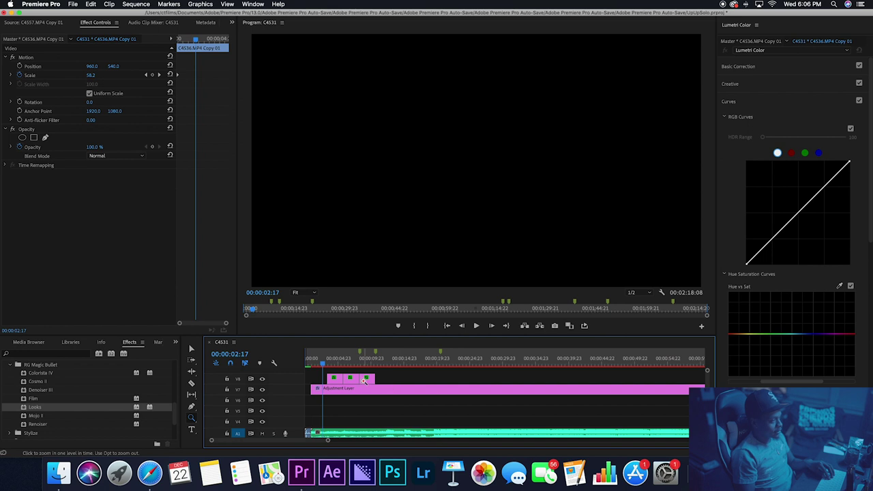
Preview the graded night shots, deselect all clips, and render the sequence preview.
{"action": "left_click", "coordinate": [379, 359]}
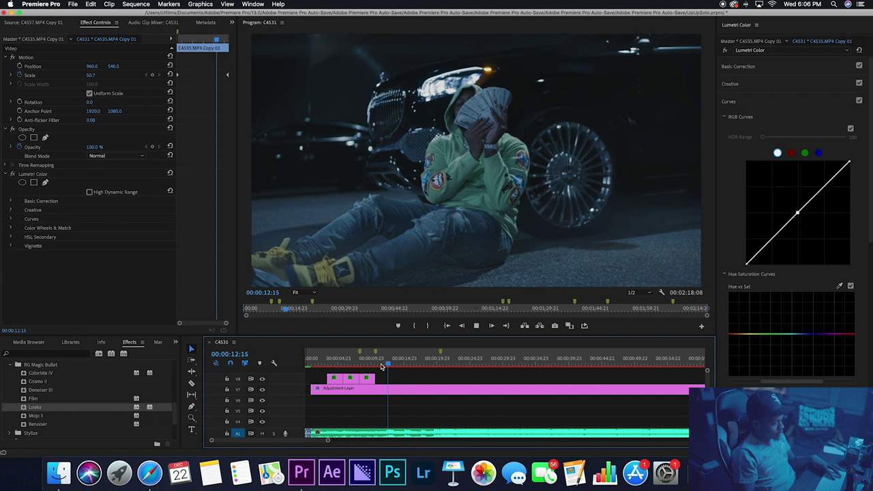
{"action": "key", "text": "space"}
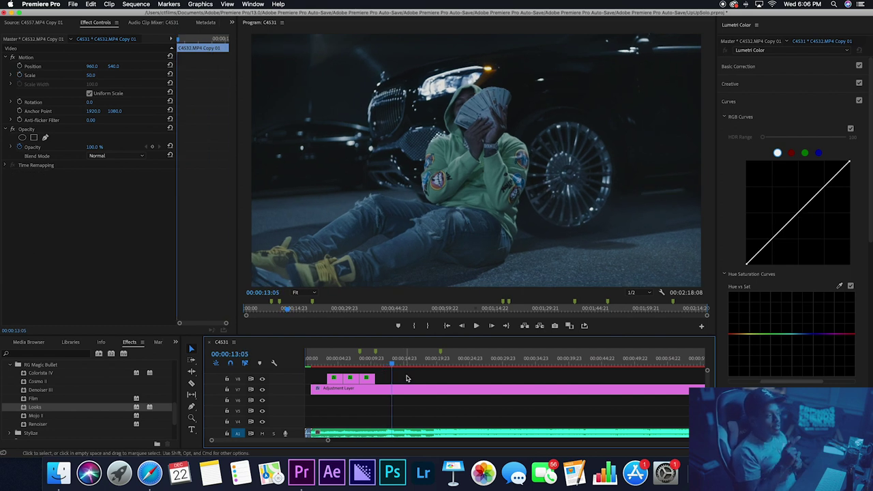
{"action": "left_click", "coordinate": [408, 378]}
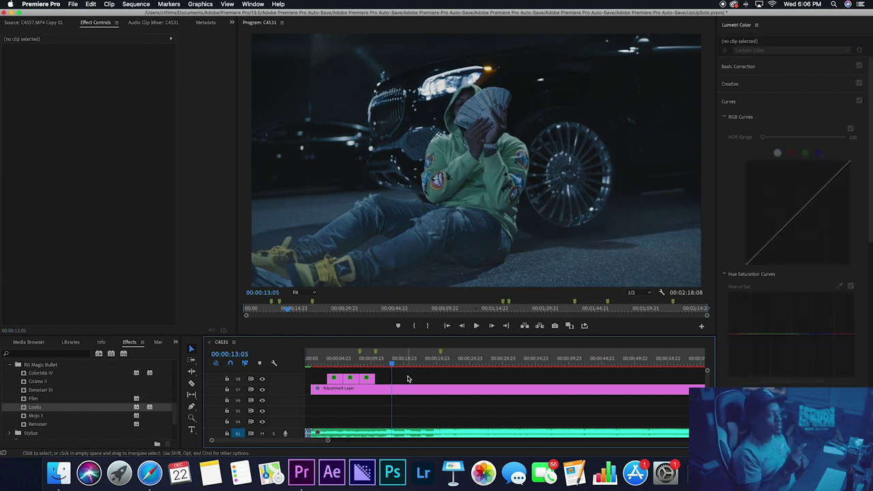
{"action": "key", "text": "Return"}
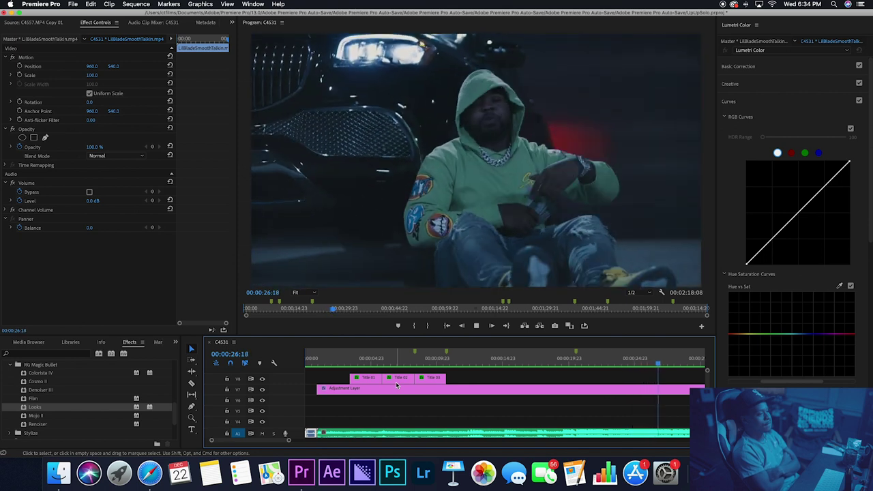
Zoom into the timeline while the graded video plays on past 28 seconds.
{"action": "key", "text": "equal"}
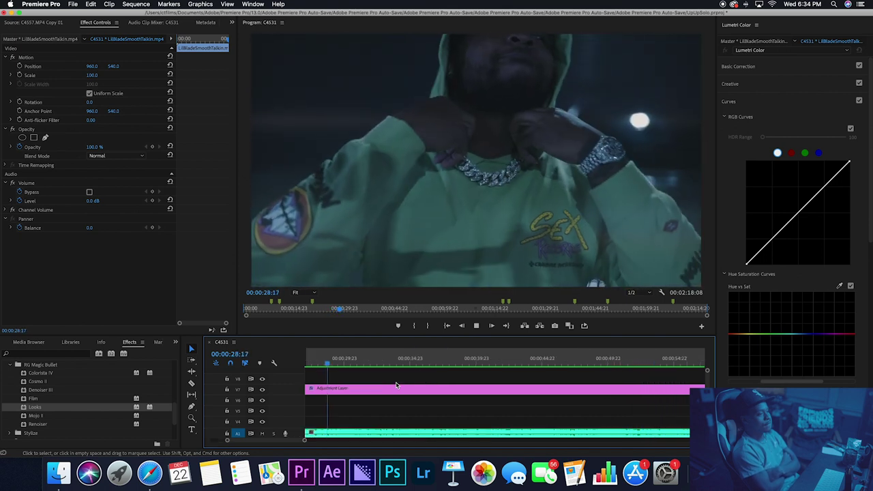